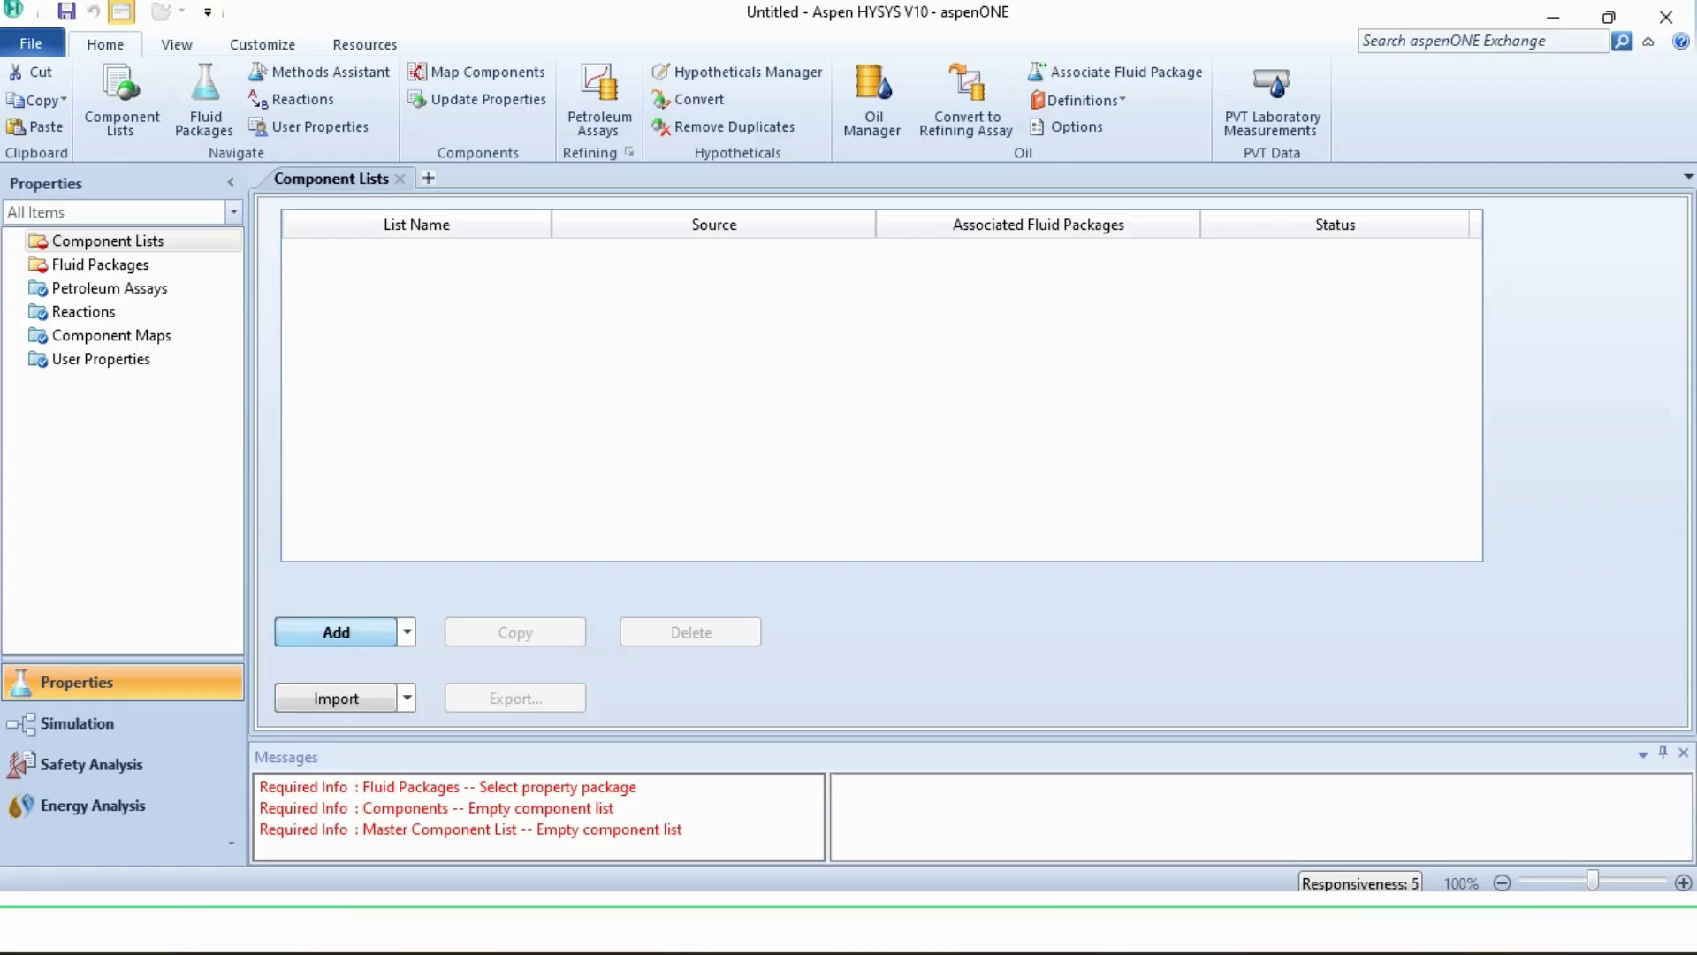
# Create a new component list containing methanol and water as pure components
pyautogui.click(333, 628)
pyautogui.write('methanol')
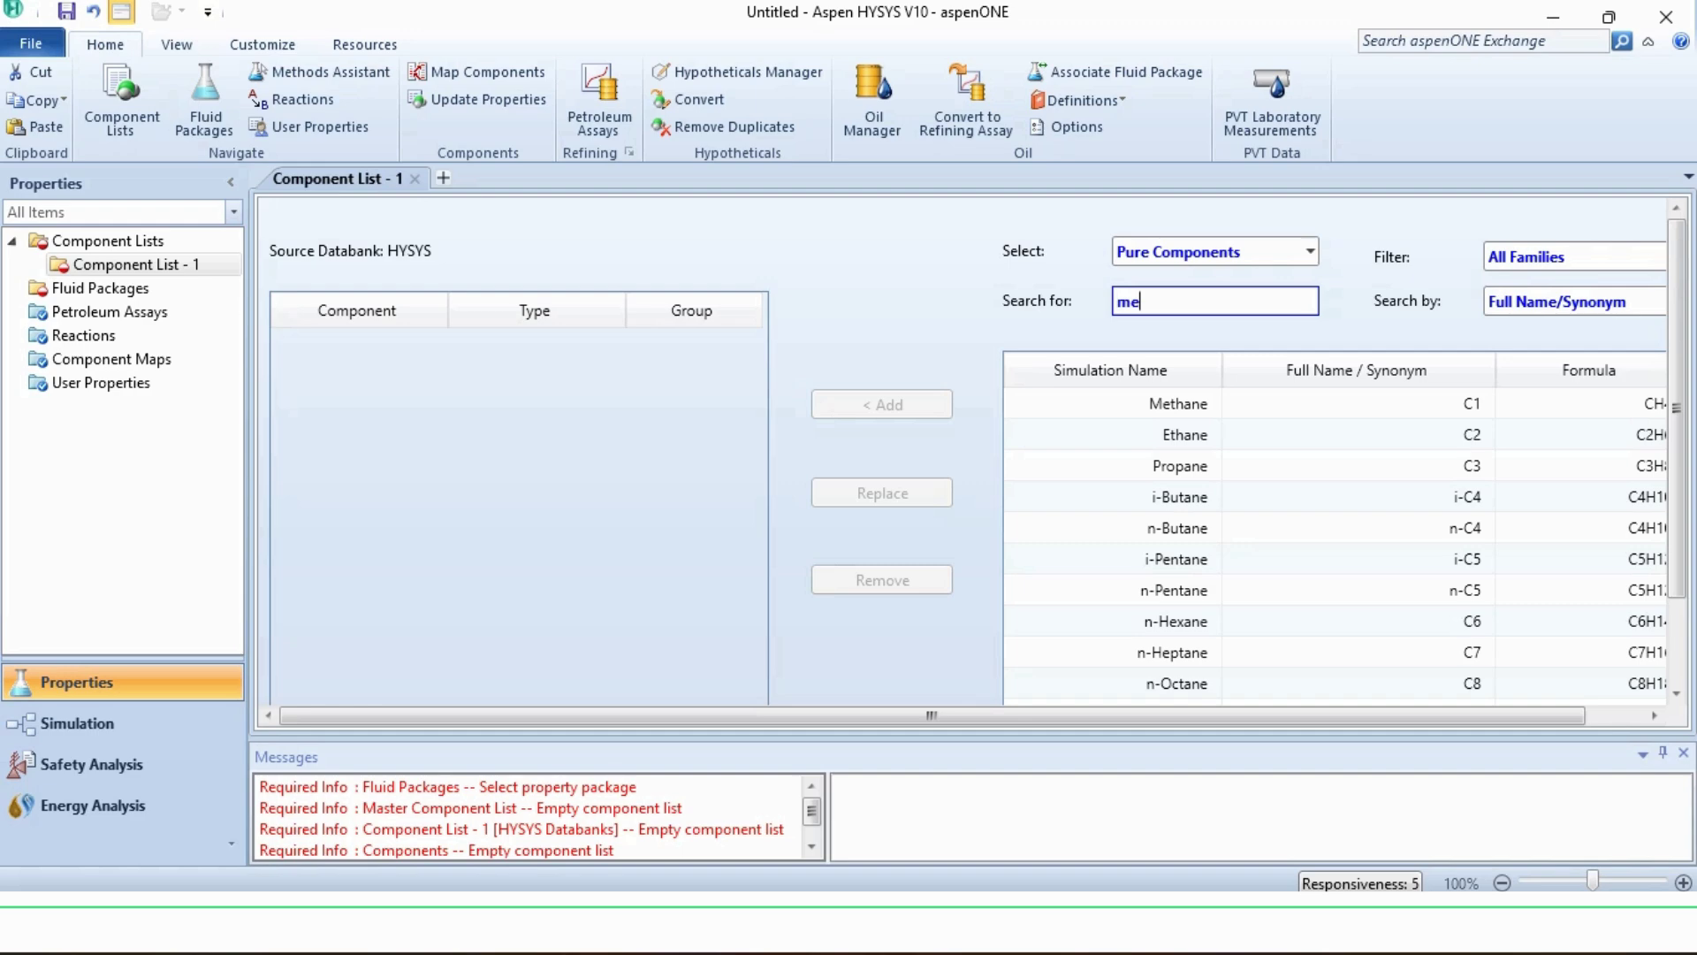
pyautogui.press('Return')
pyautogui.write('water')
pyautogui.press('Return')
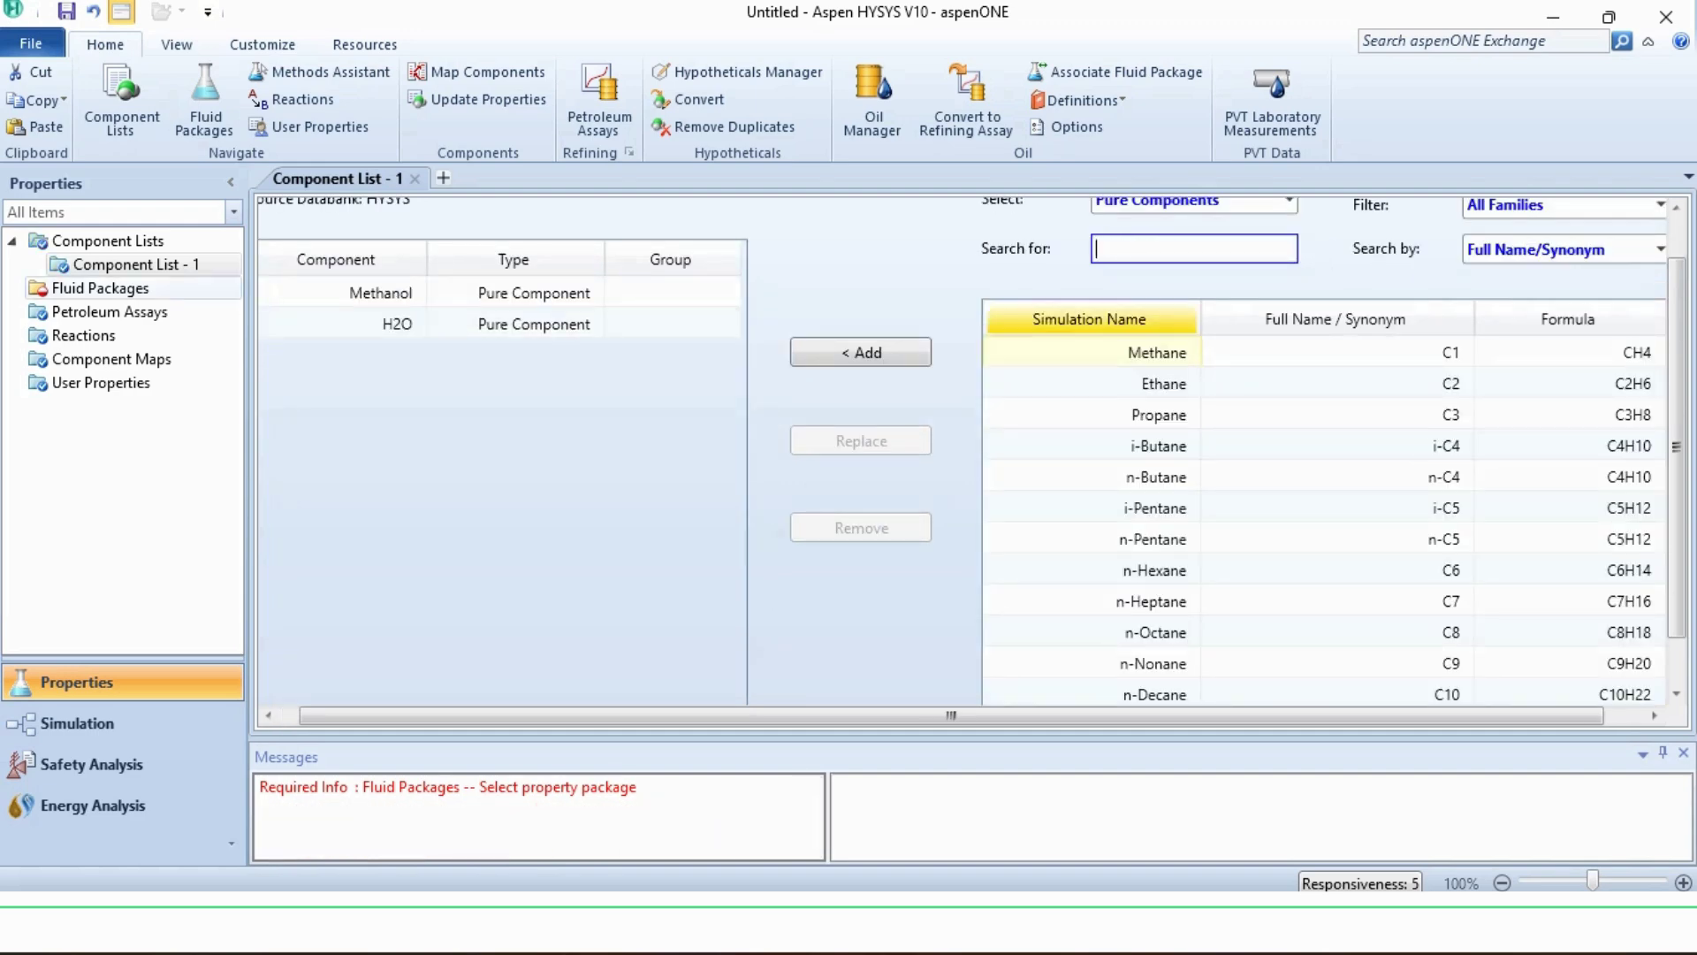
# Add a fluid package that uses the NRTL property package
pyautogui.click(99, 287)
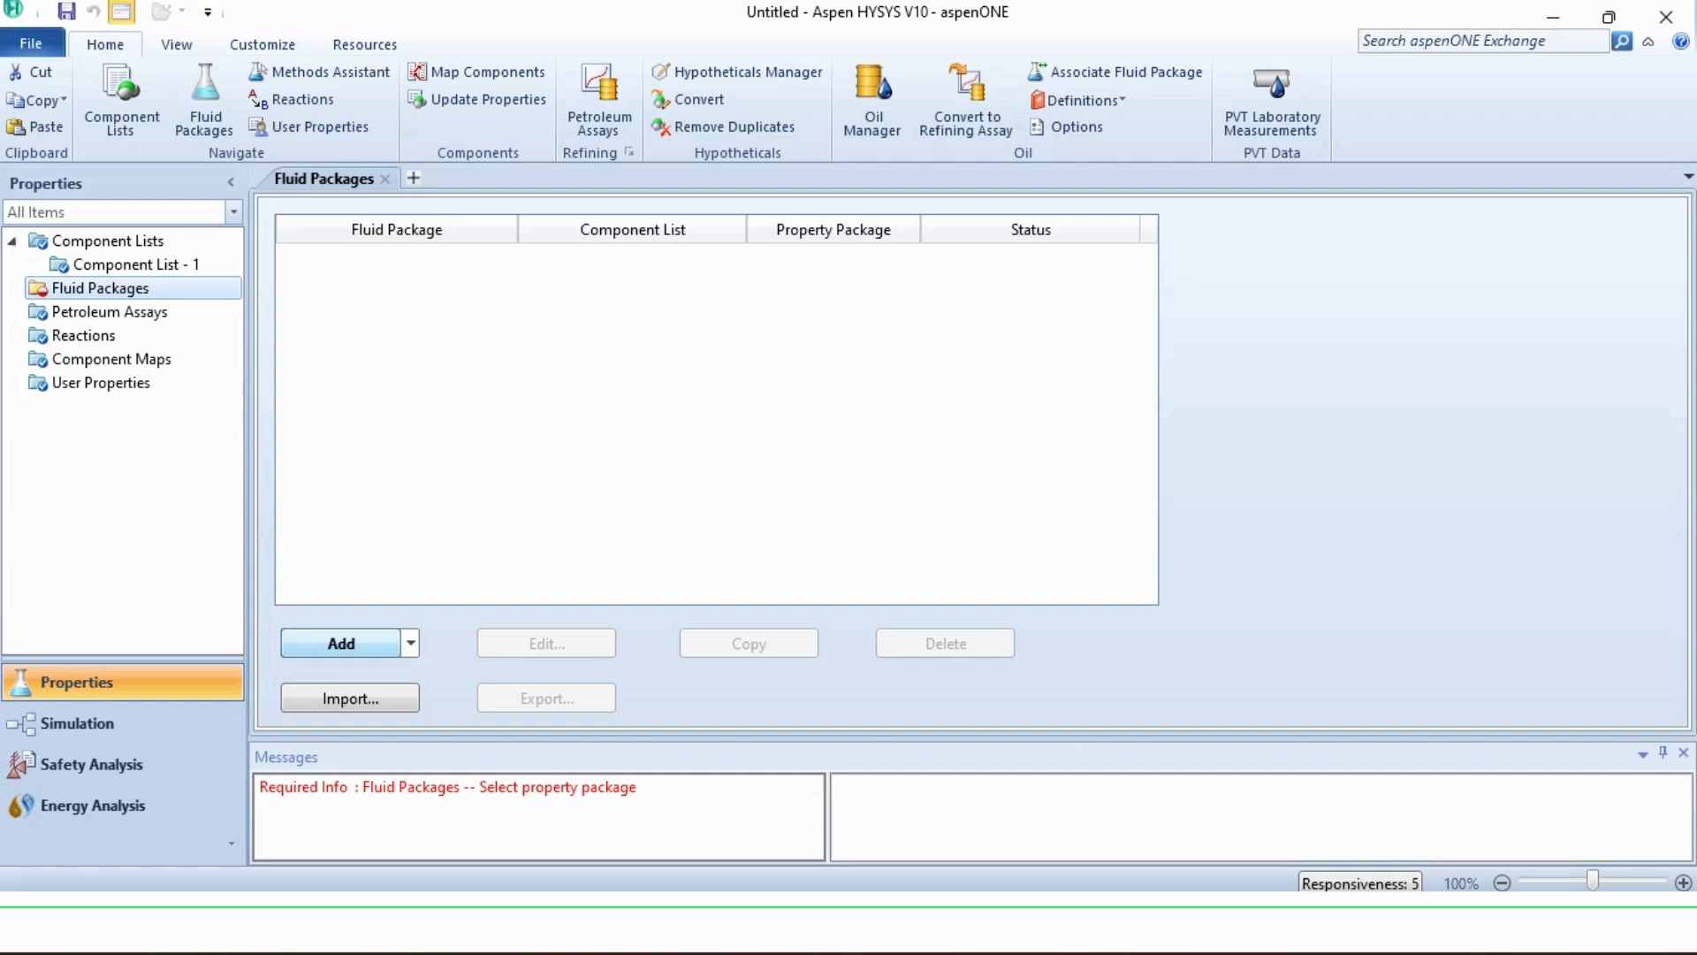
pyautogui.click(340, 642)
pyautogui.moveTo(513, 426); pyautogui.dragTo(512, 539)
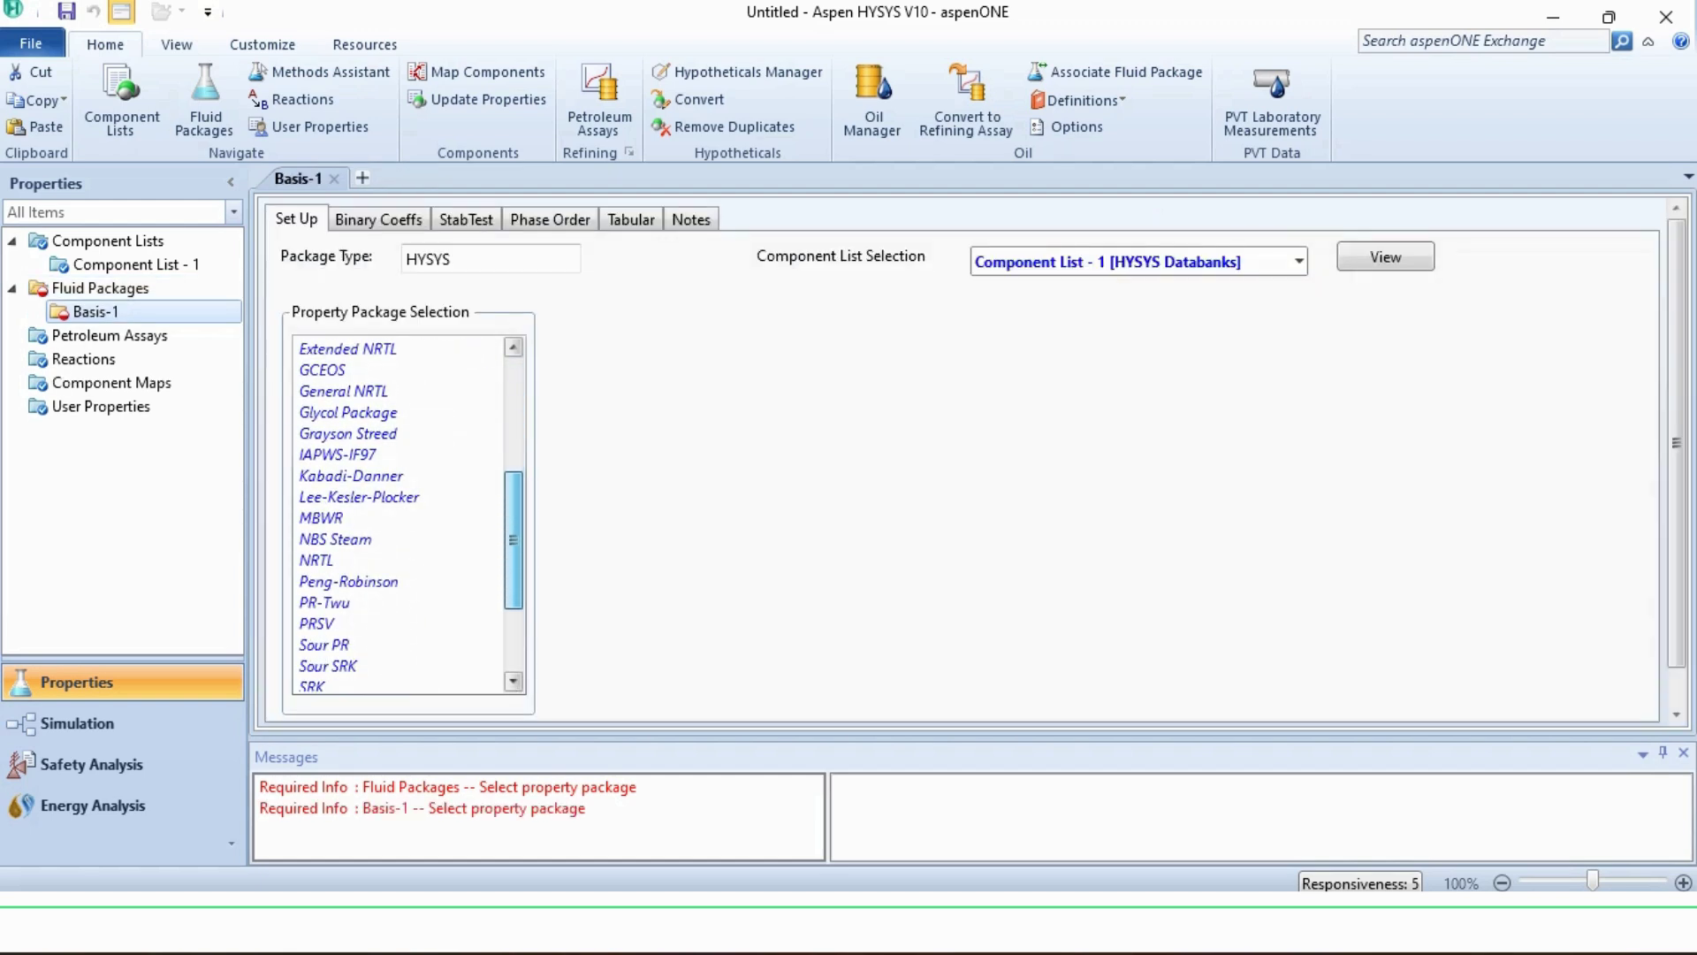
pyautogui.click(316, 559)
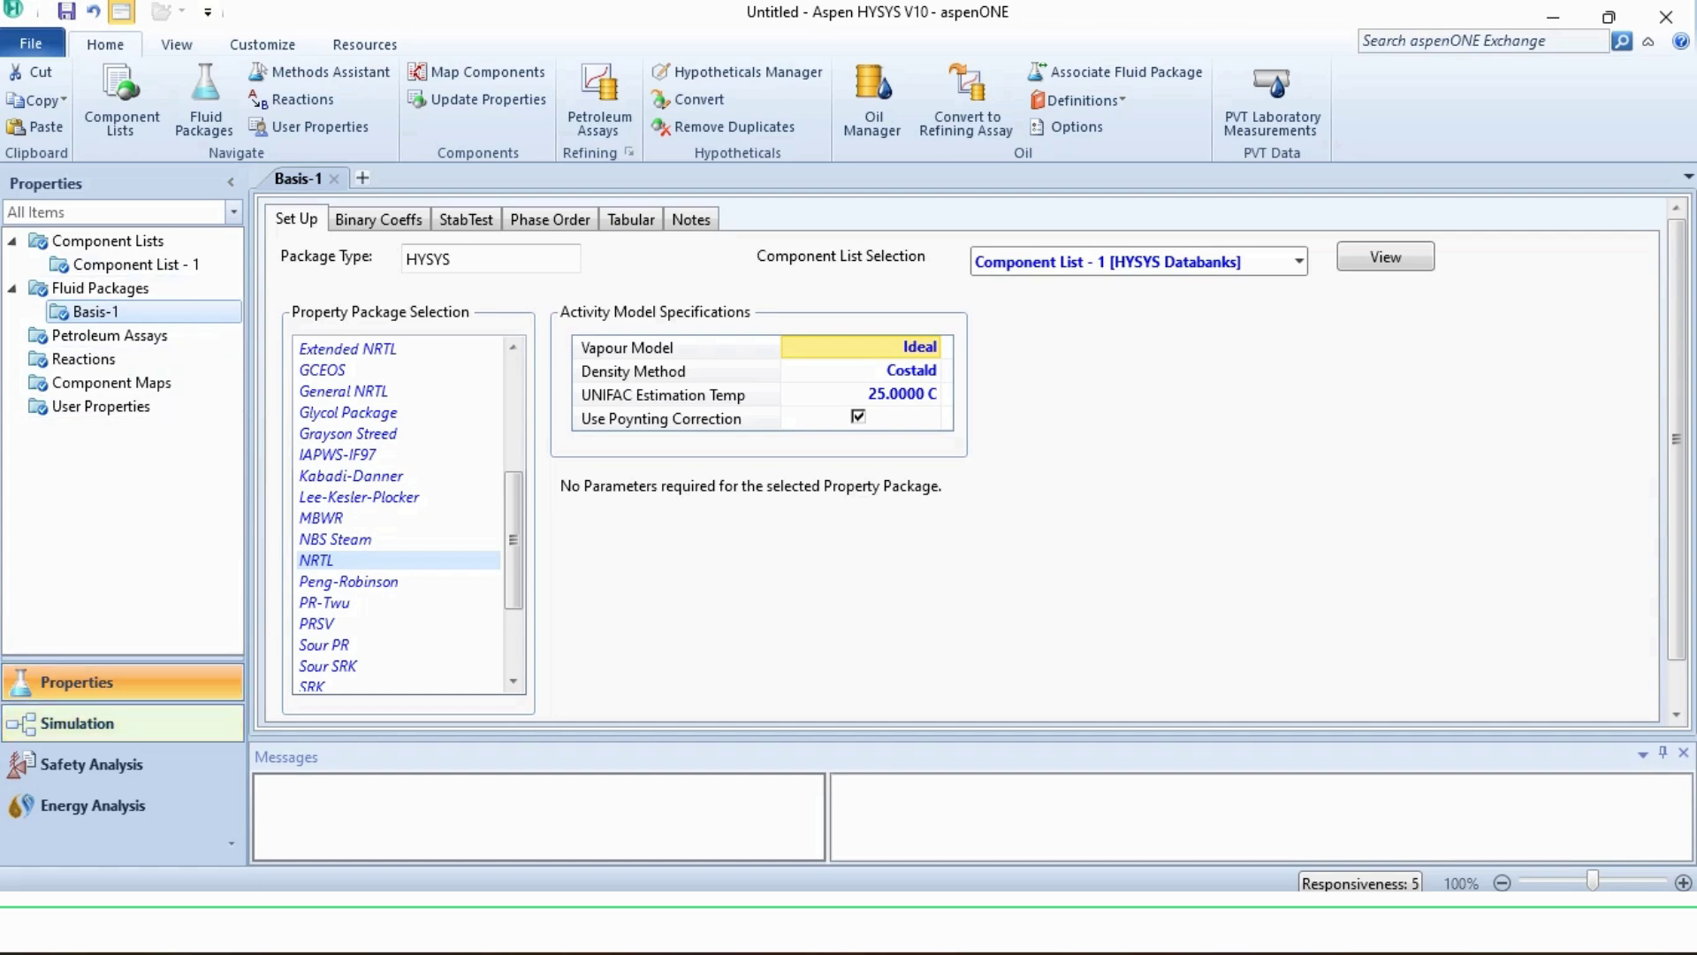
# Enter the simulation environment and place a Shortcut Column on the empty flowsheet
pyautogui.click(77, 723)
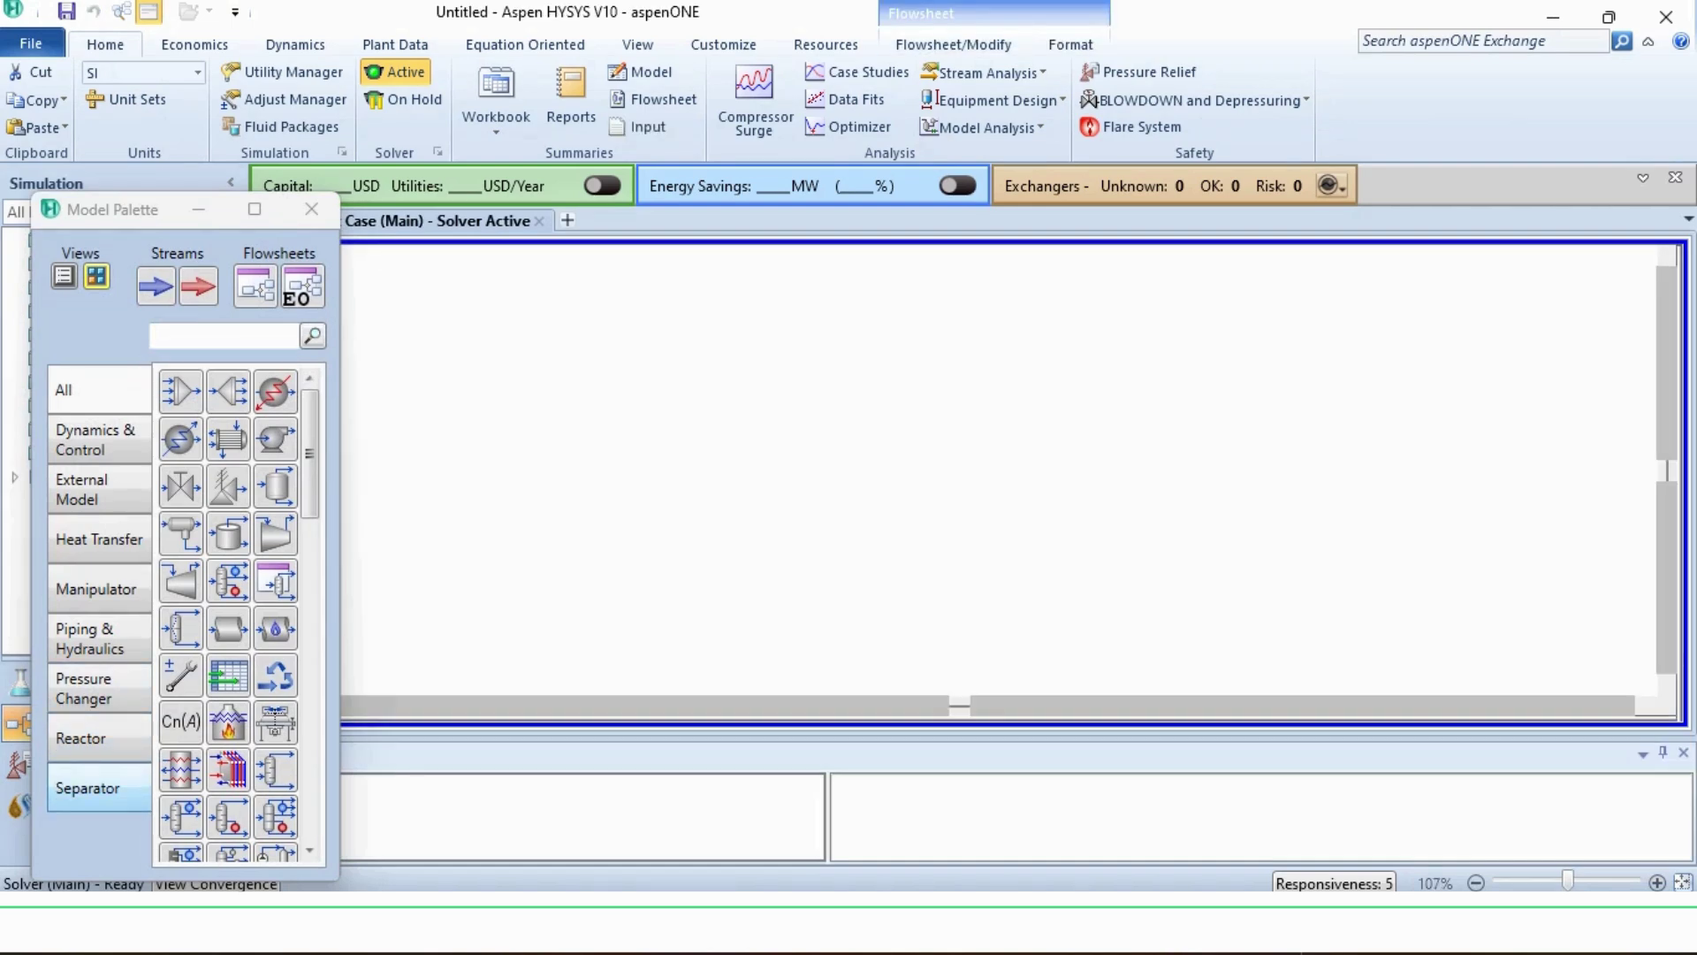
pyautogui.click(88, 787)
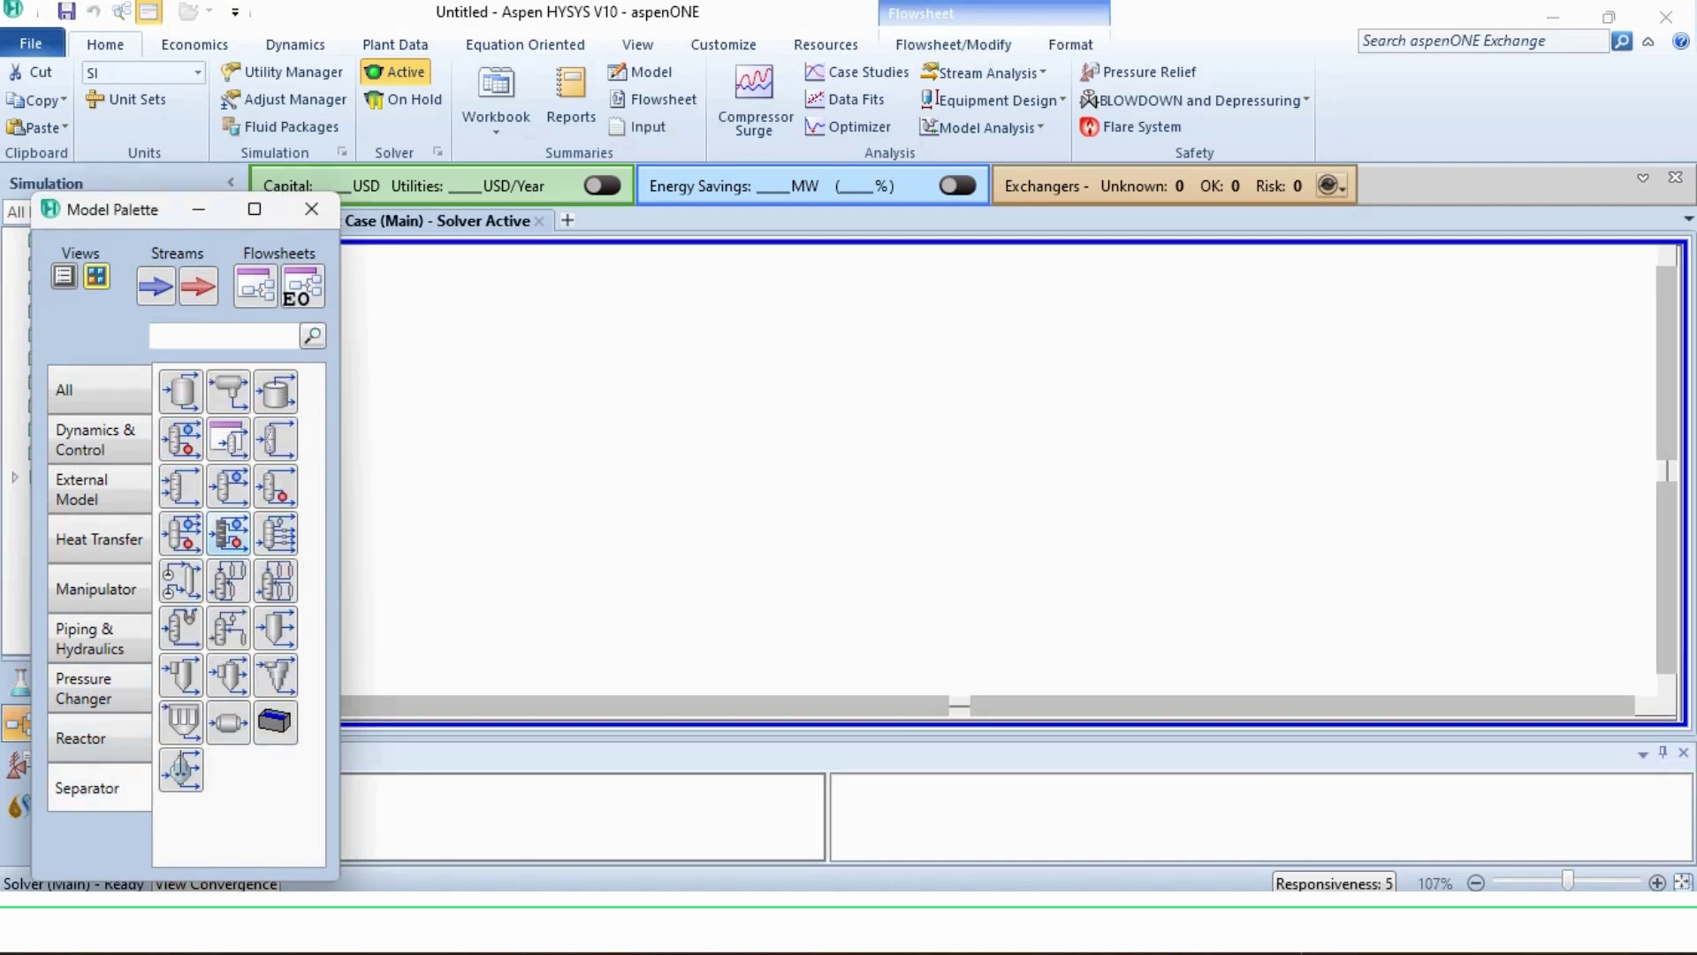
pyautogui.click(228, 535)
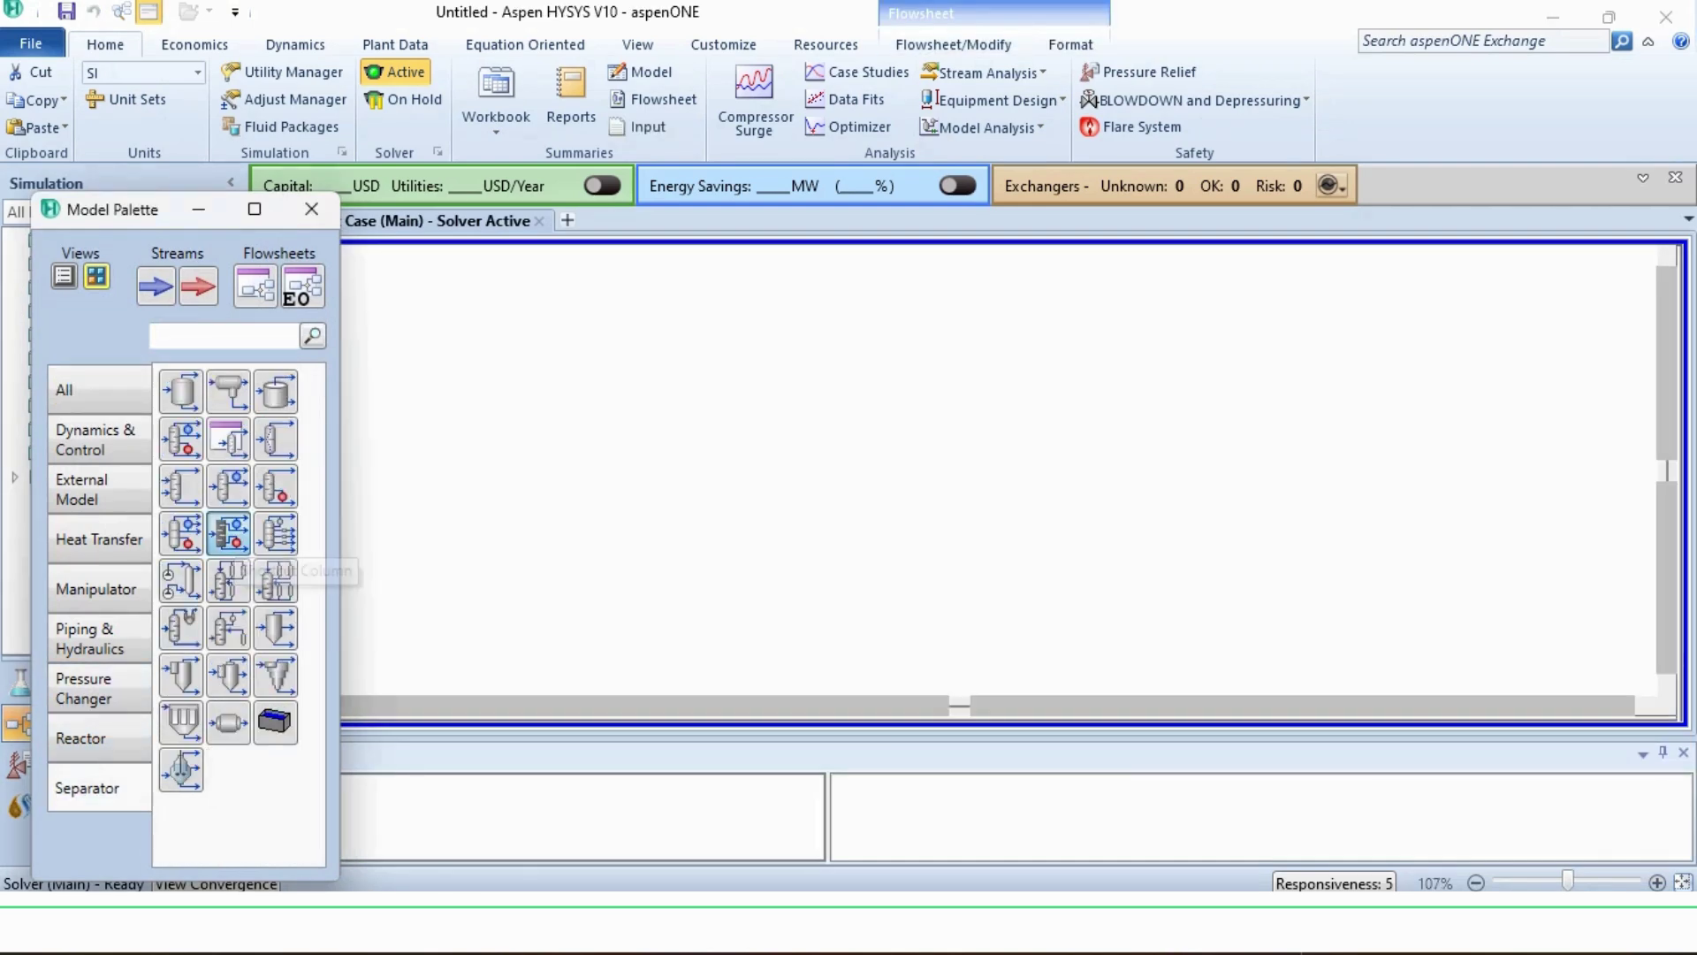
pyautogui.click(907, 448)
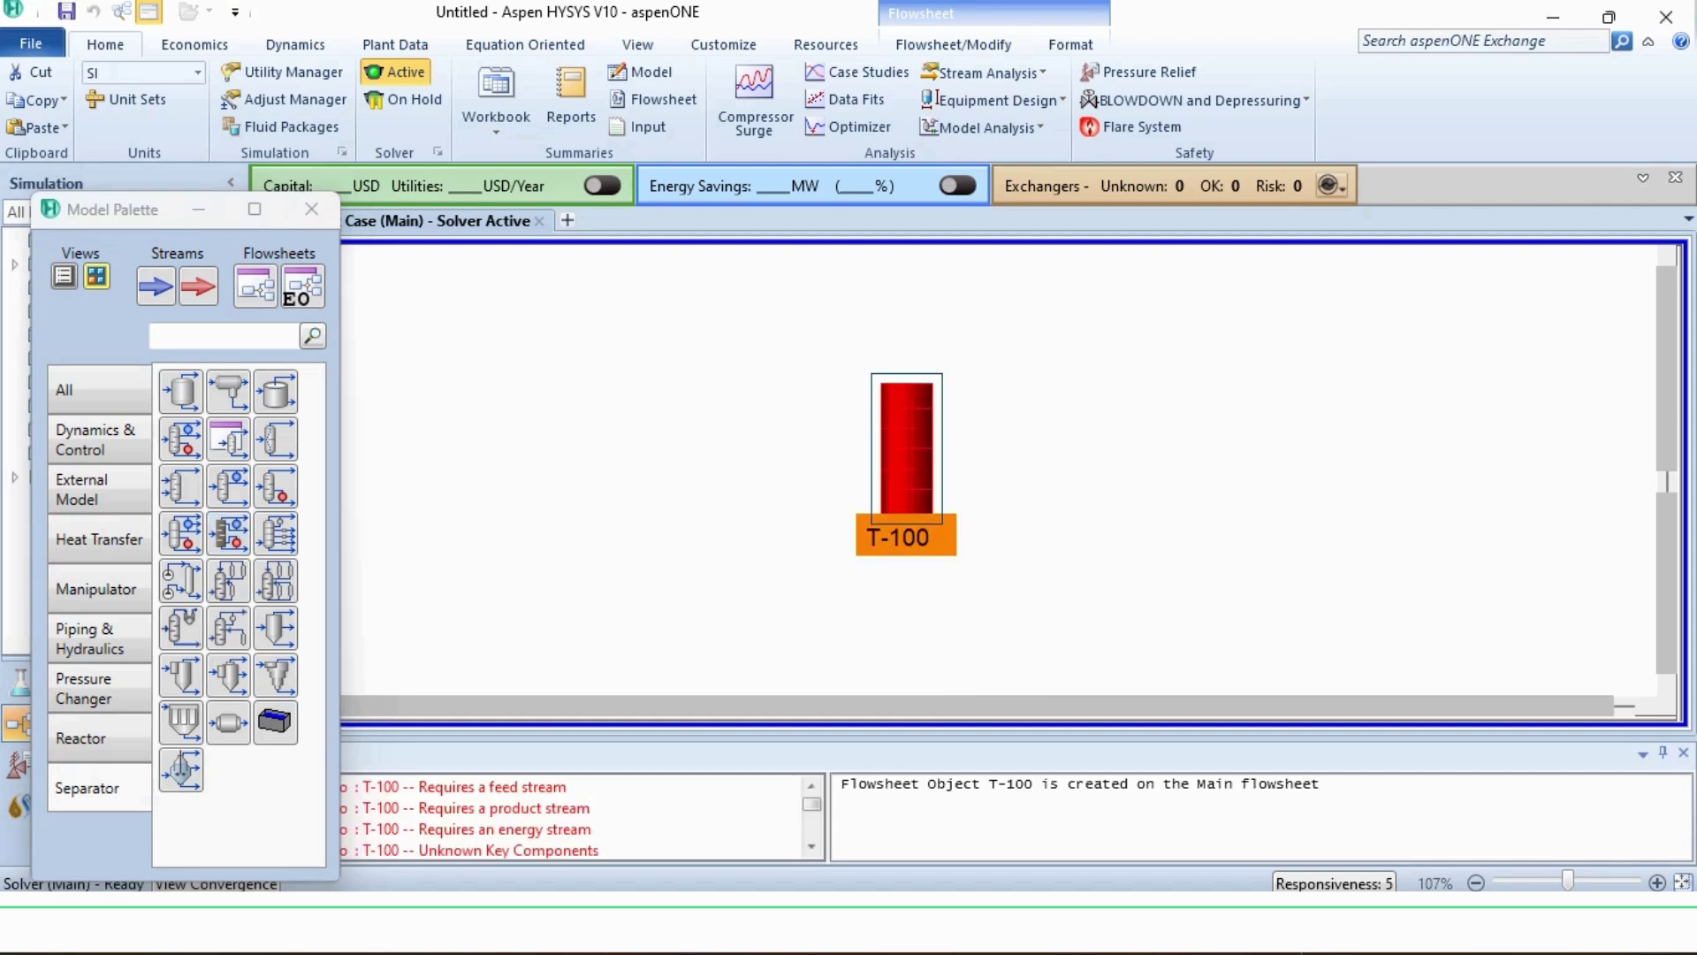
# Open the T-100 column's connections and name the inlet Feed, the condenser duty C-Duty and the overhead product Distillate
pyautogui.doubleClick(902, 446)
pyautogui.press('super+Up')
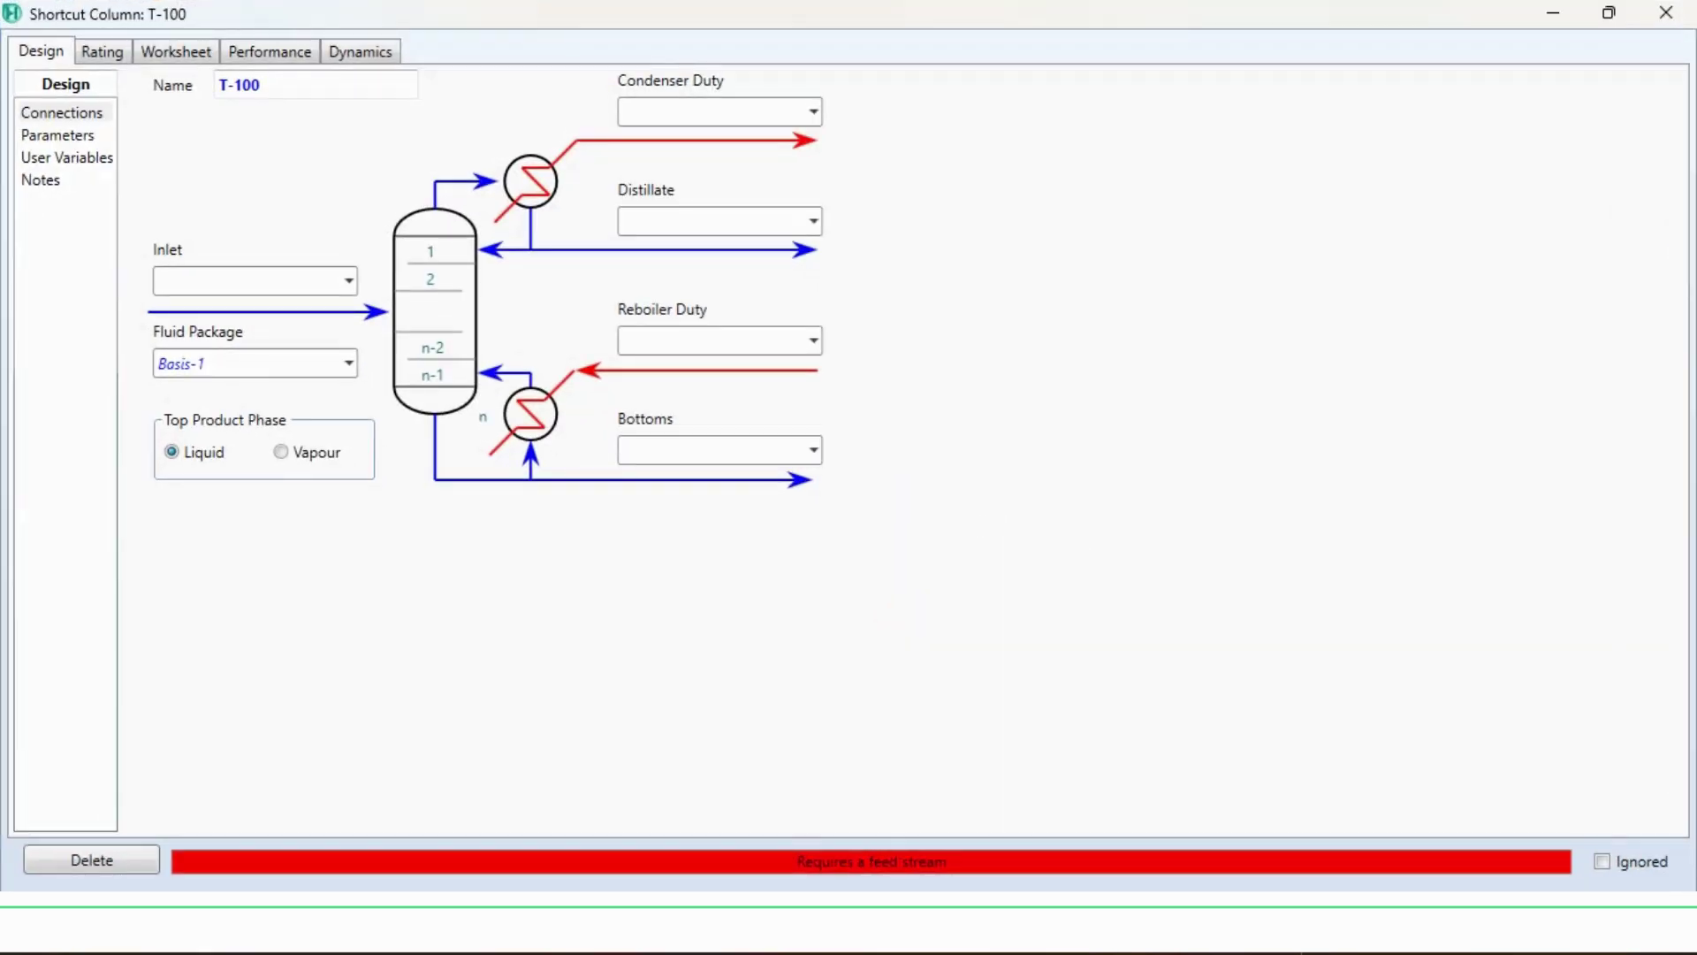
pyautogui.click(161, 280)
pyautogui.write('Feed')
pyautogui.click(626, 111)
pyautogui.write('C-Duty')
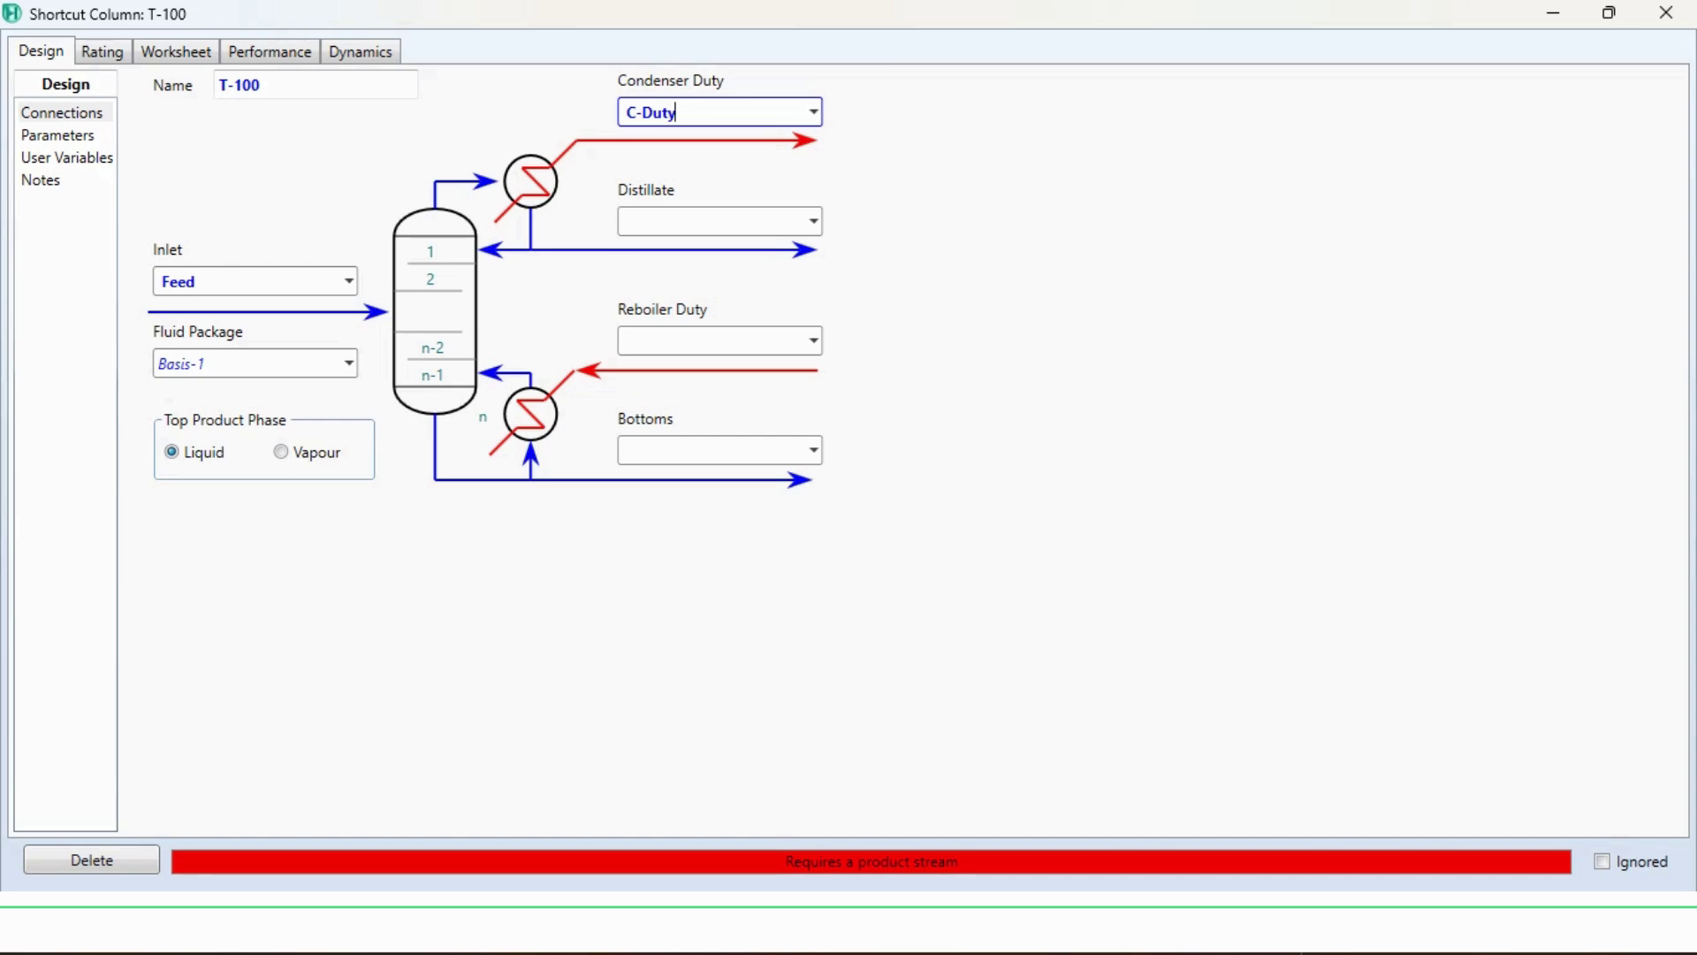
pyautogui.press('Return')
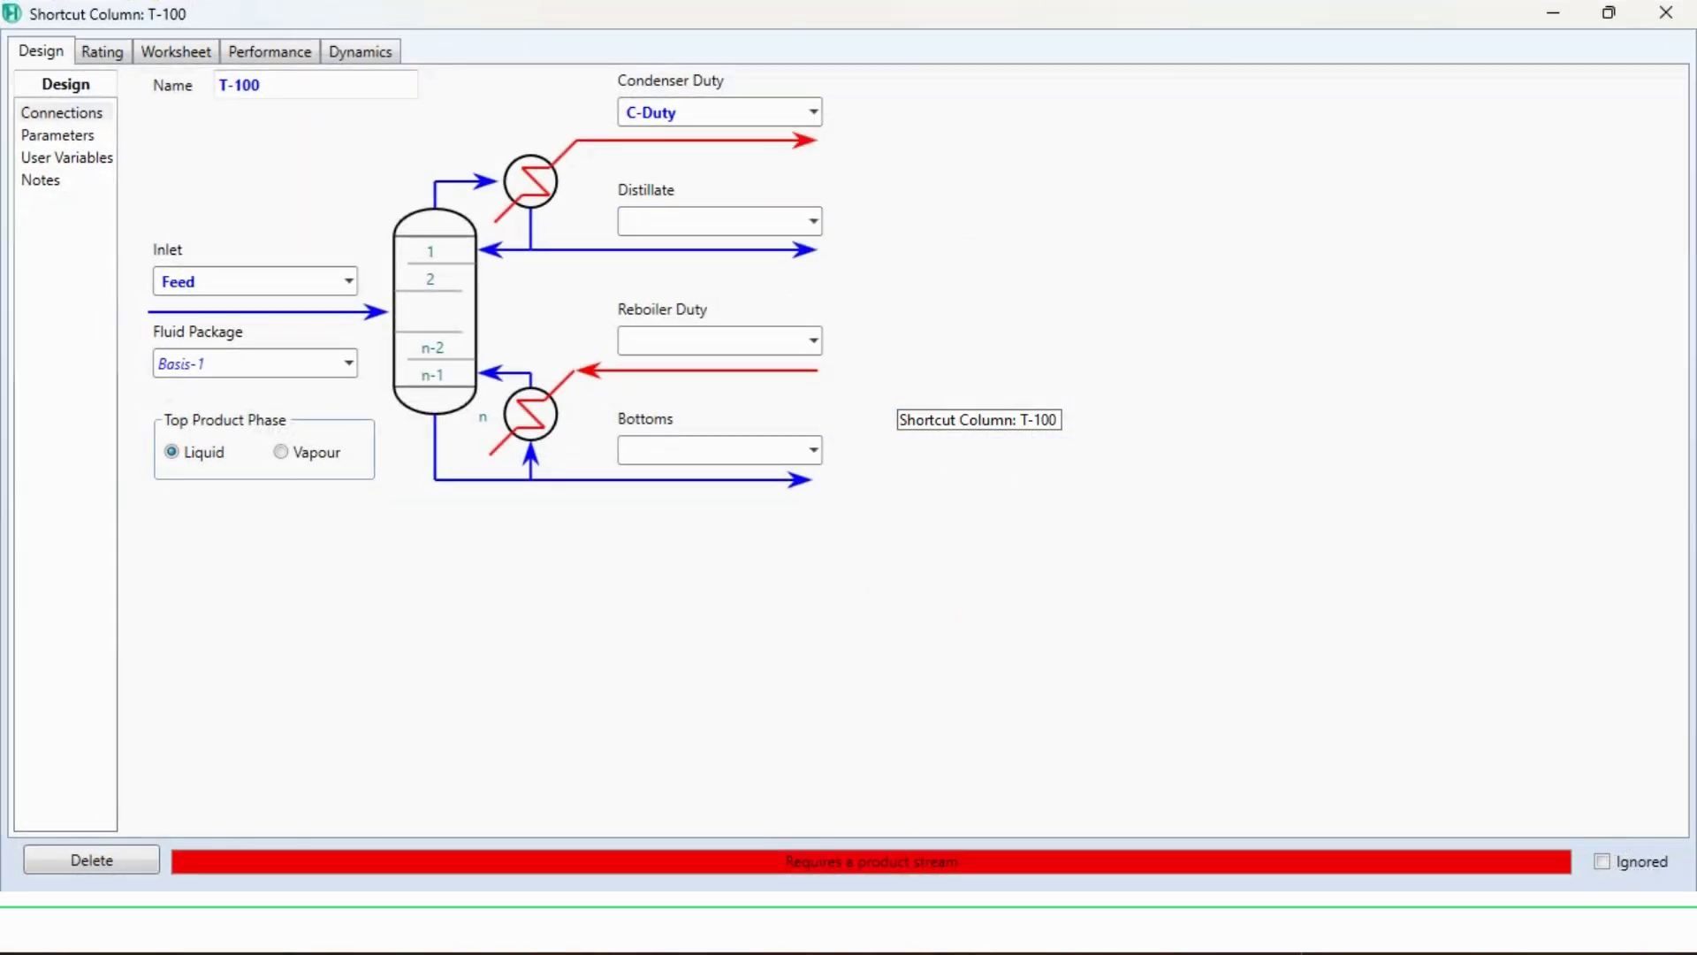
pyautogui.write('Distillate')
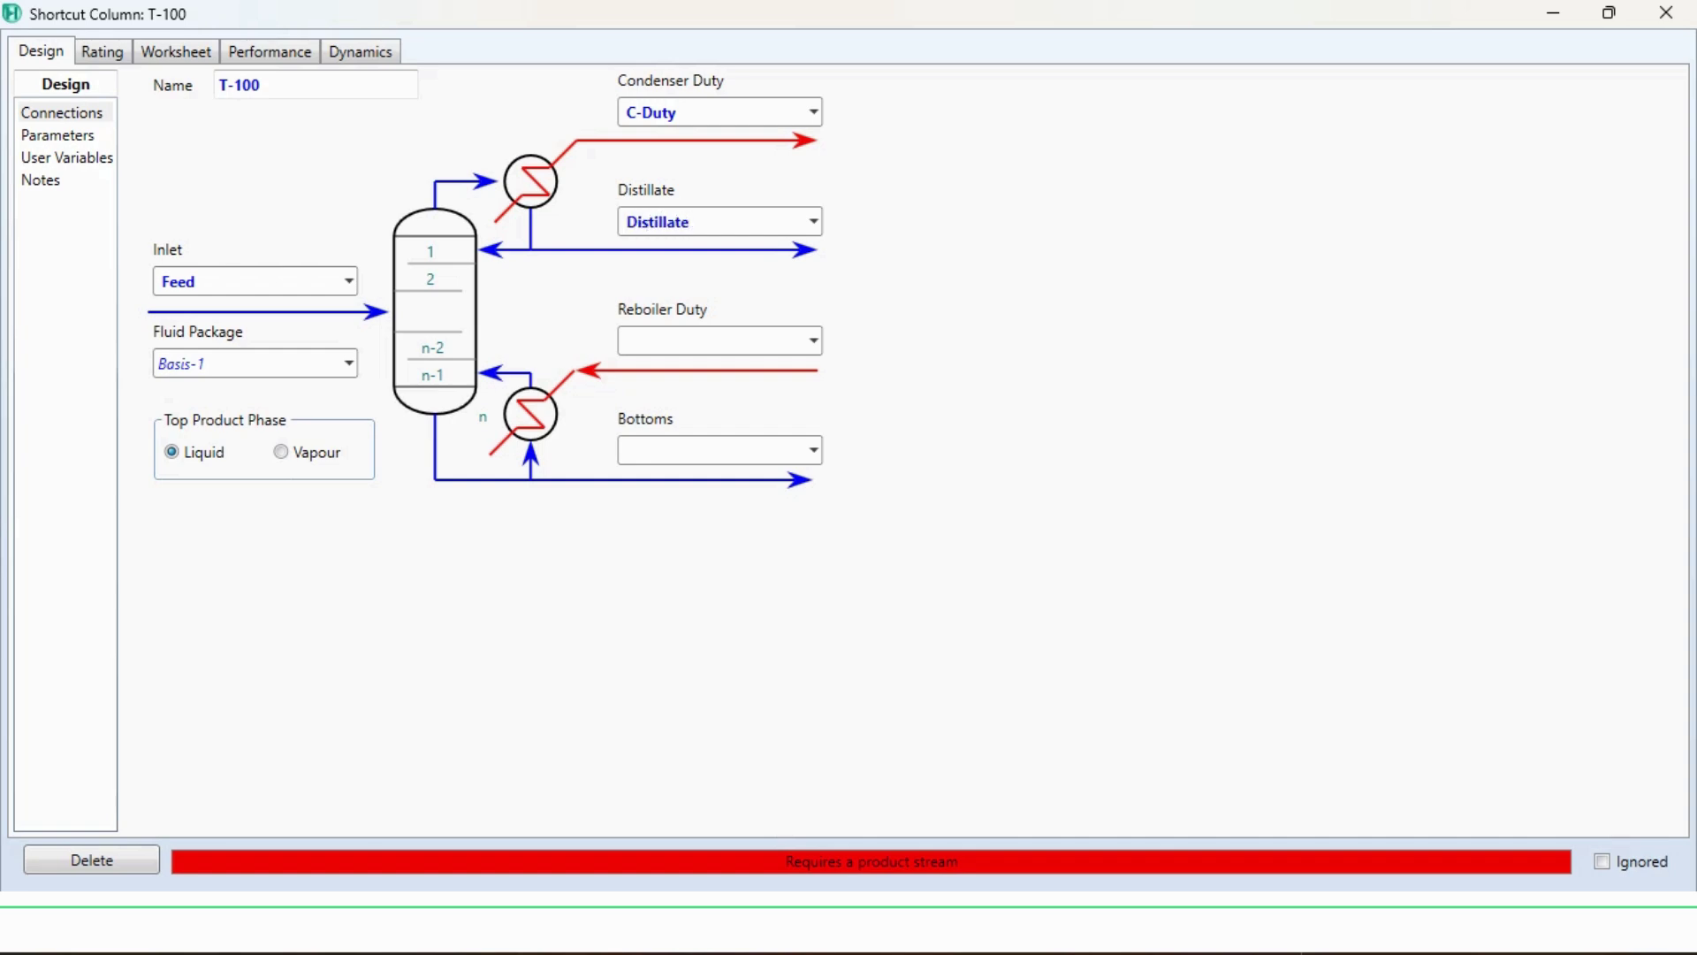
# Name the column's reboiler duty stream R-Duty and its bottom product stream Bottoms
pyautogui.click(718, 340)
pyautogui.write('r')
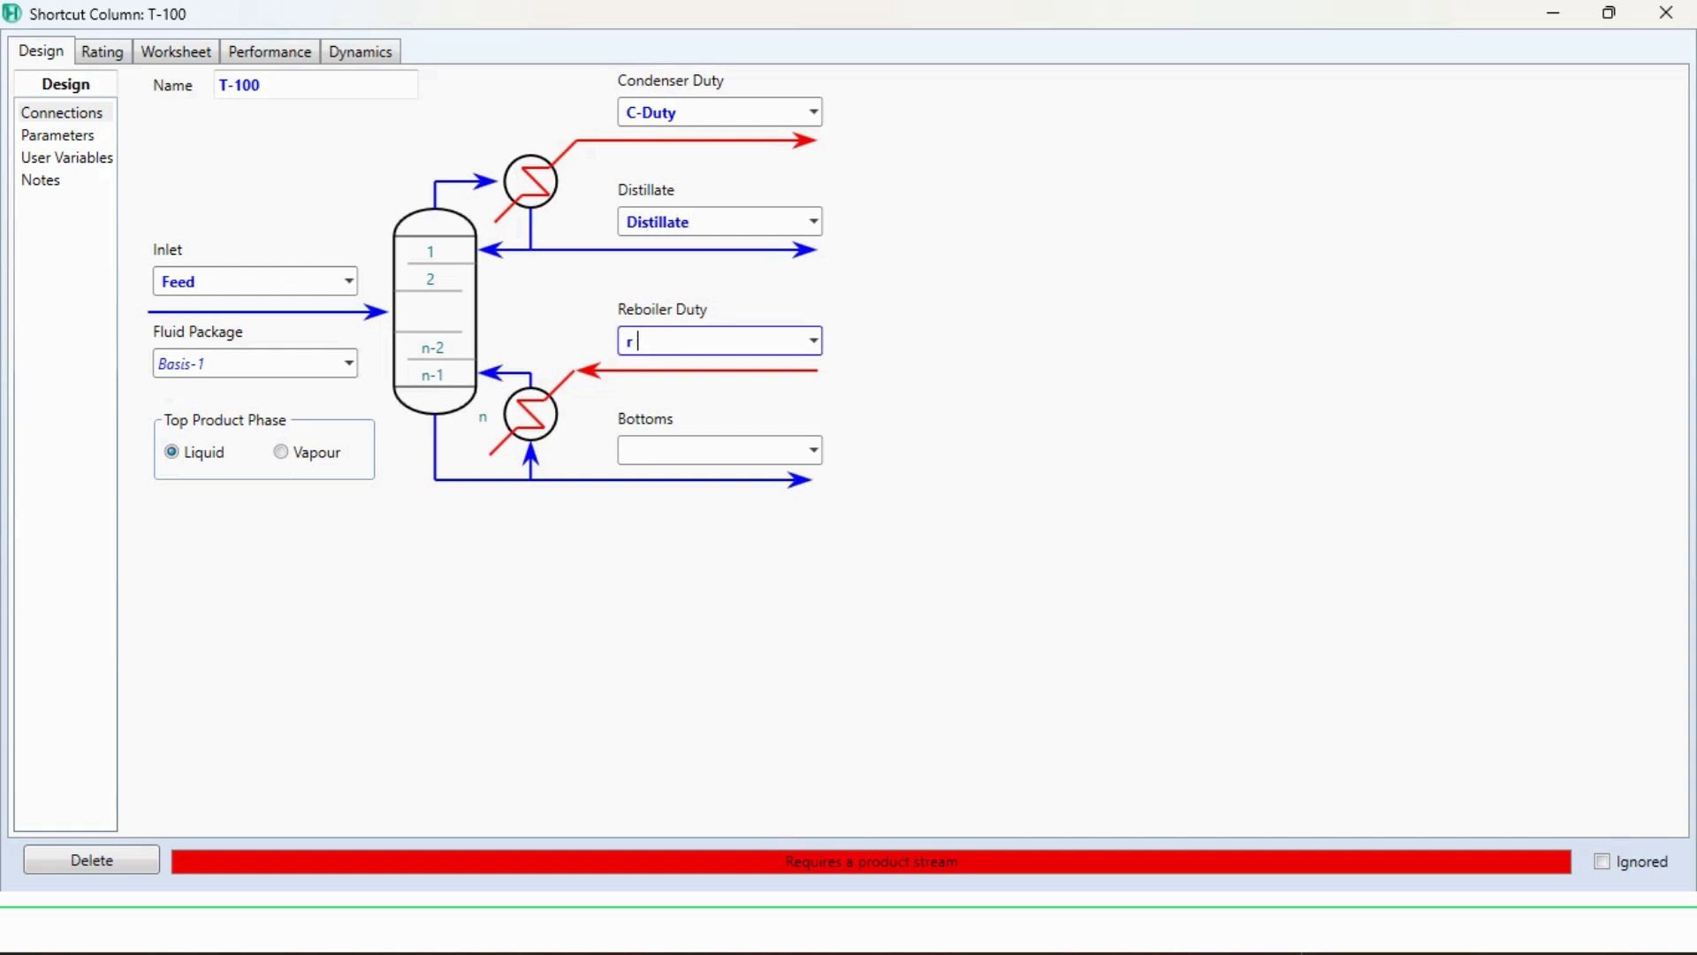
pyautogui.press('BackSpace')
pyautogui.write('R-duty')
pyautogui.press('BackSpace')
pyautogui.press('BackSpace')
pyautogui.press('BackSpace')
pyautogui.press('BackSpace')
pyautogui.write('Duty')
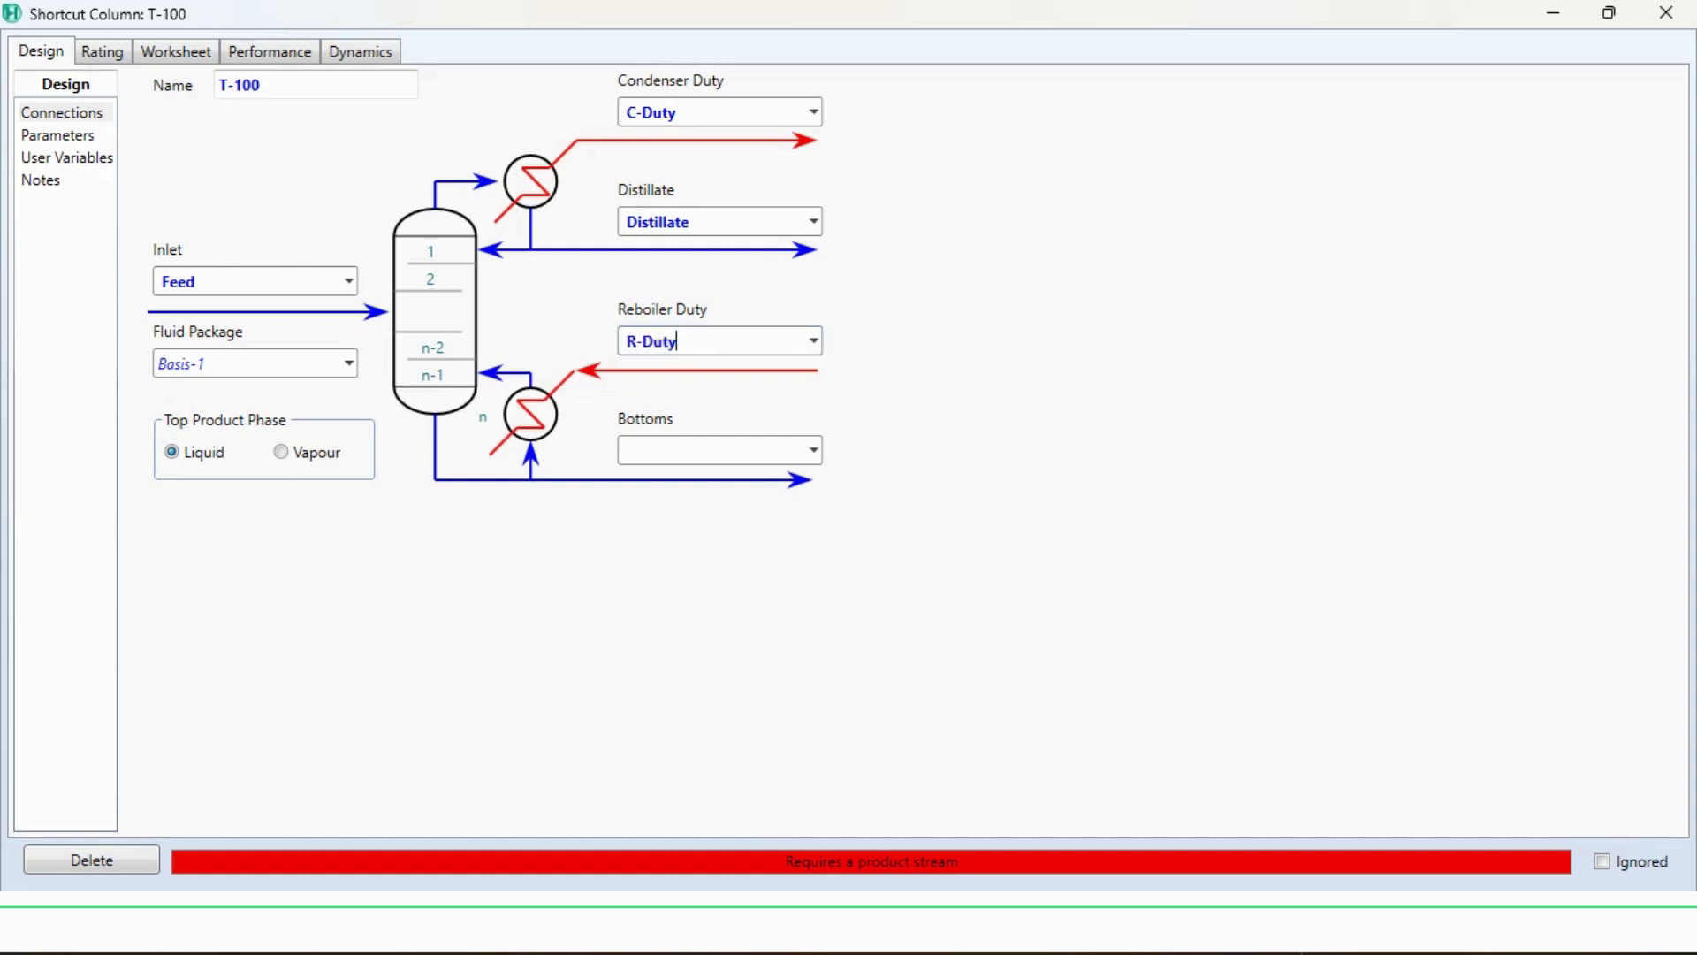
pyautogui.click(707, 450)
pyautogui.write('Bottoms')
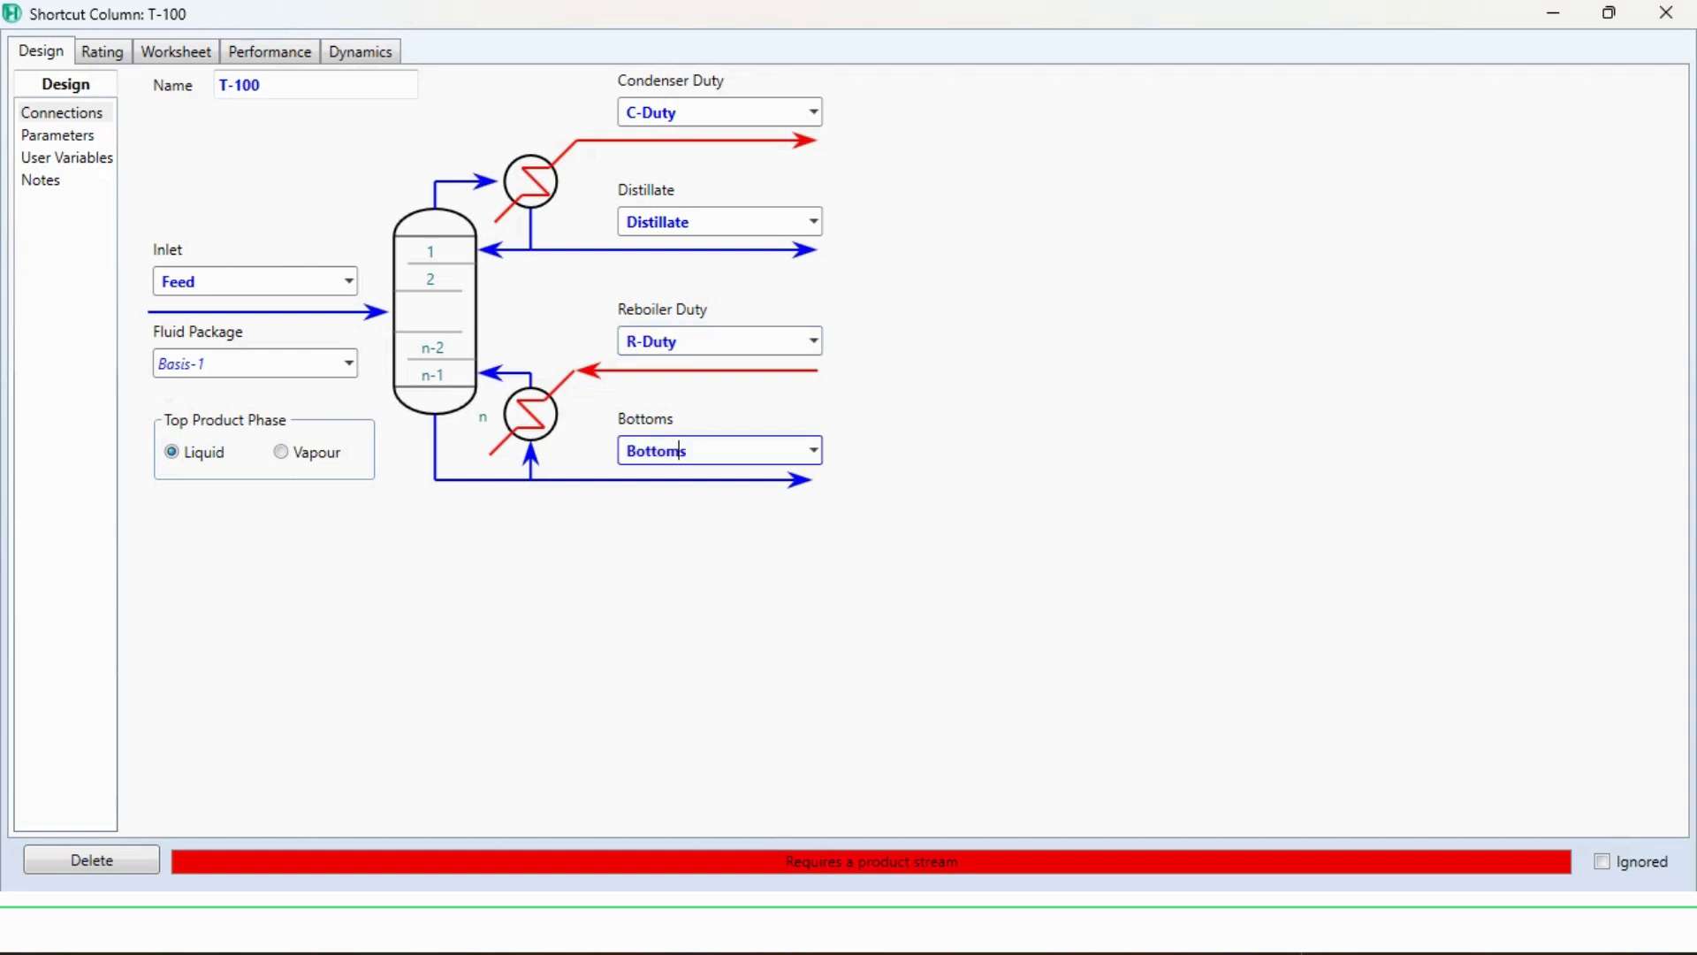
pyautogui.press('Return')
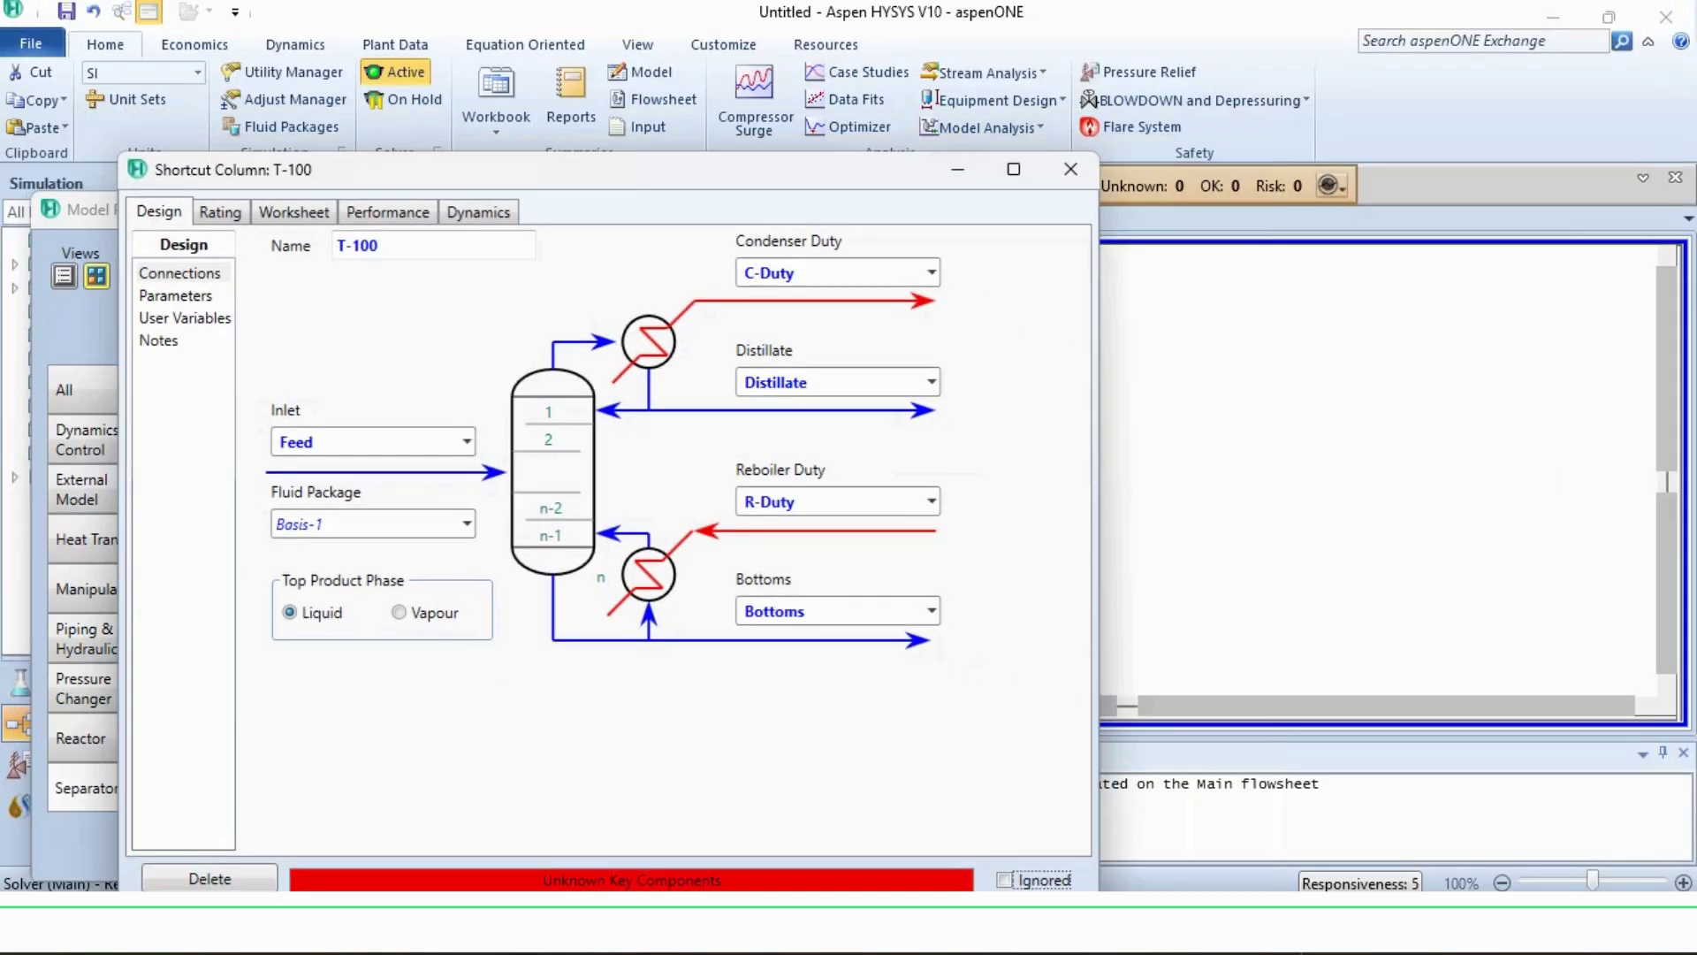
# Examine the column and its attached streams on the flowsheet, then return to the full-size column window
pyautogui.moveTo(619, 178); pyautogui.dragTo(353, 480)
pyautogui.click(786, 448)
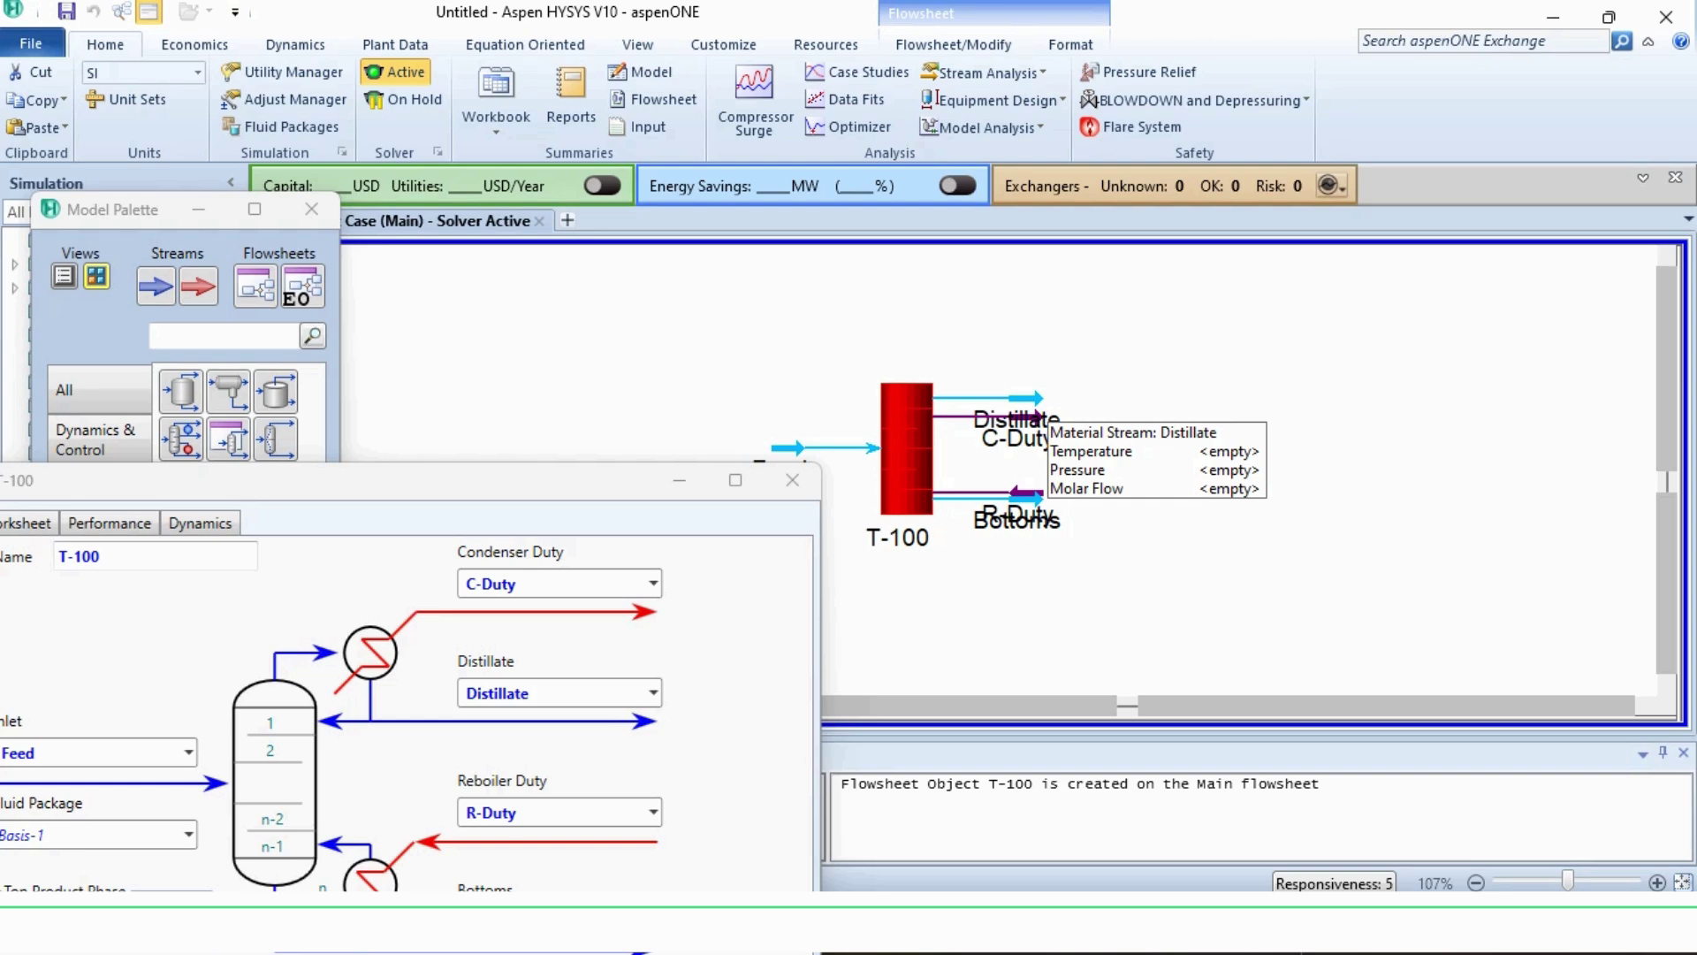
pyautogui.moveTo(265, 480); pyautogui.dragTo(561, 250)
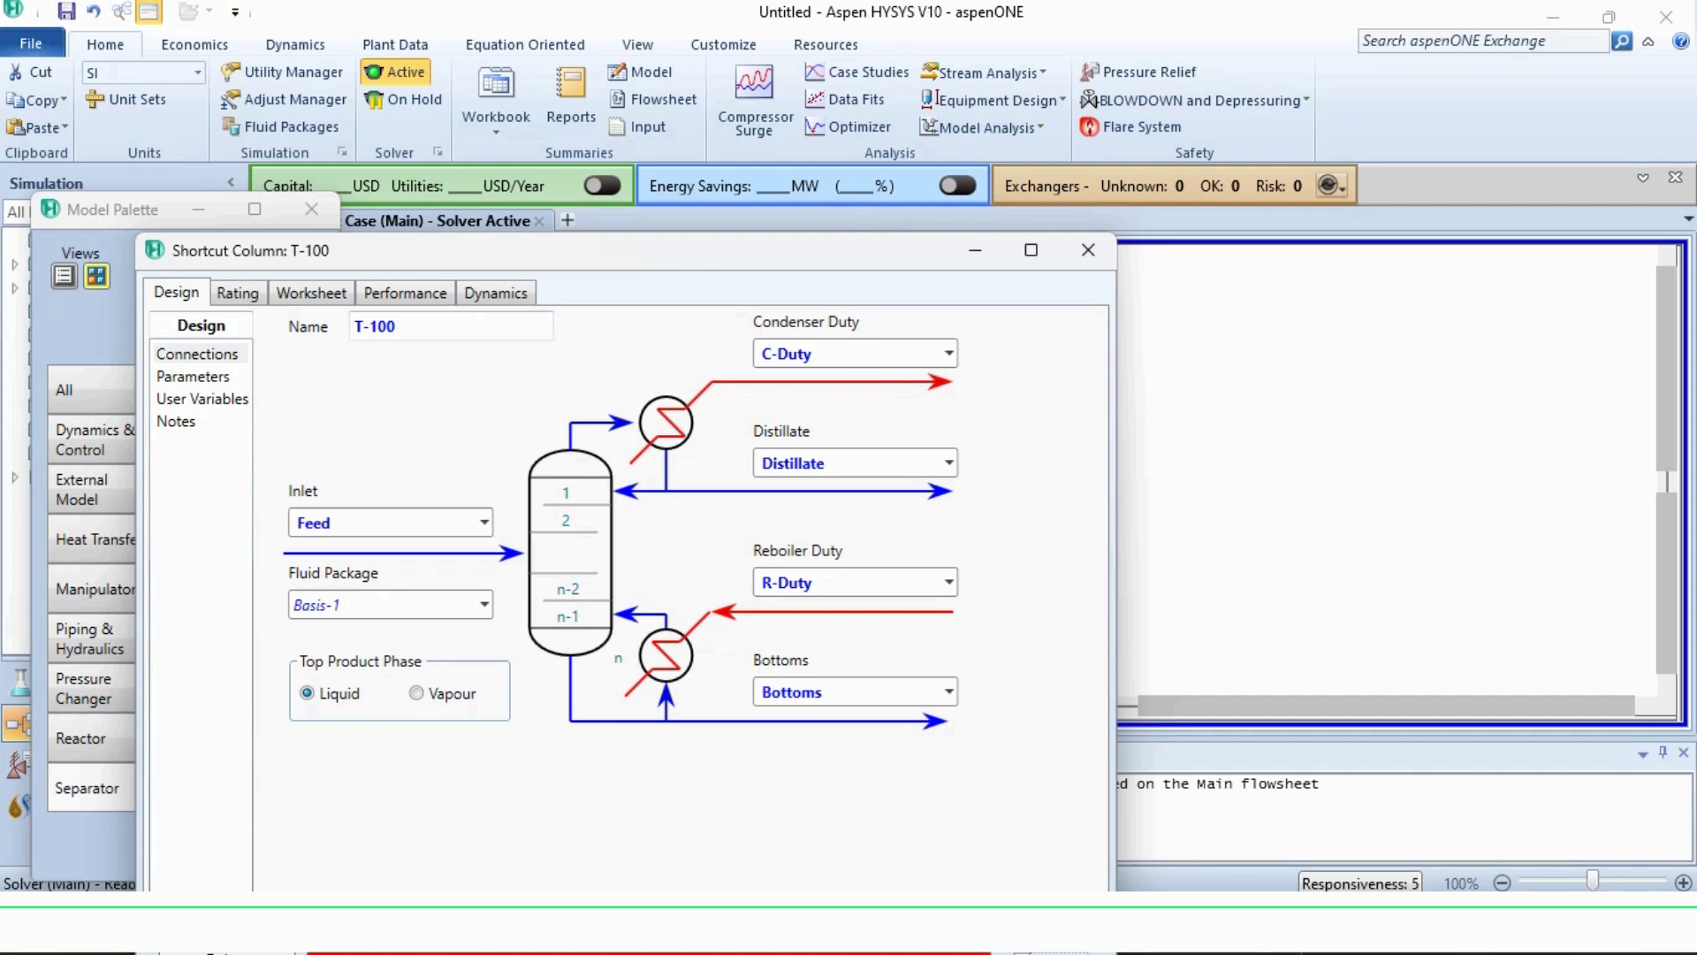
pyautogui.click(1030, 250)
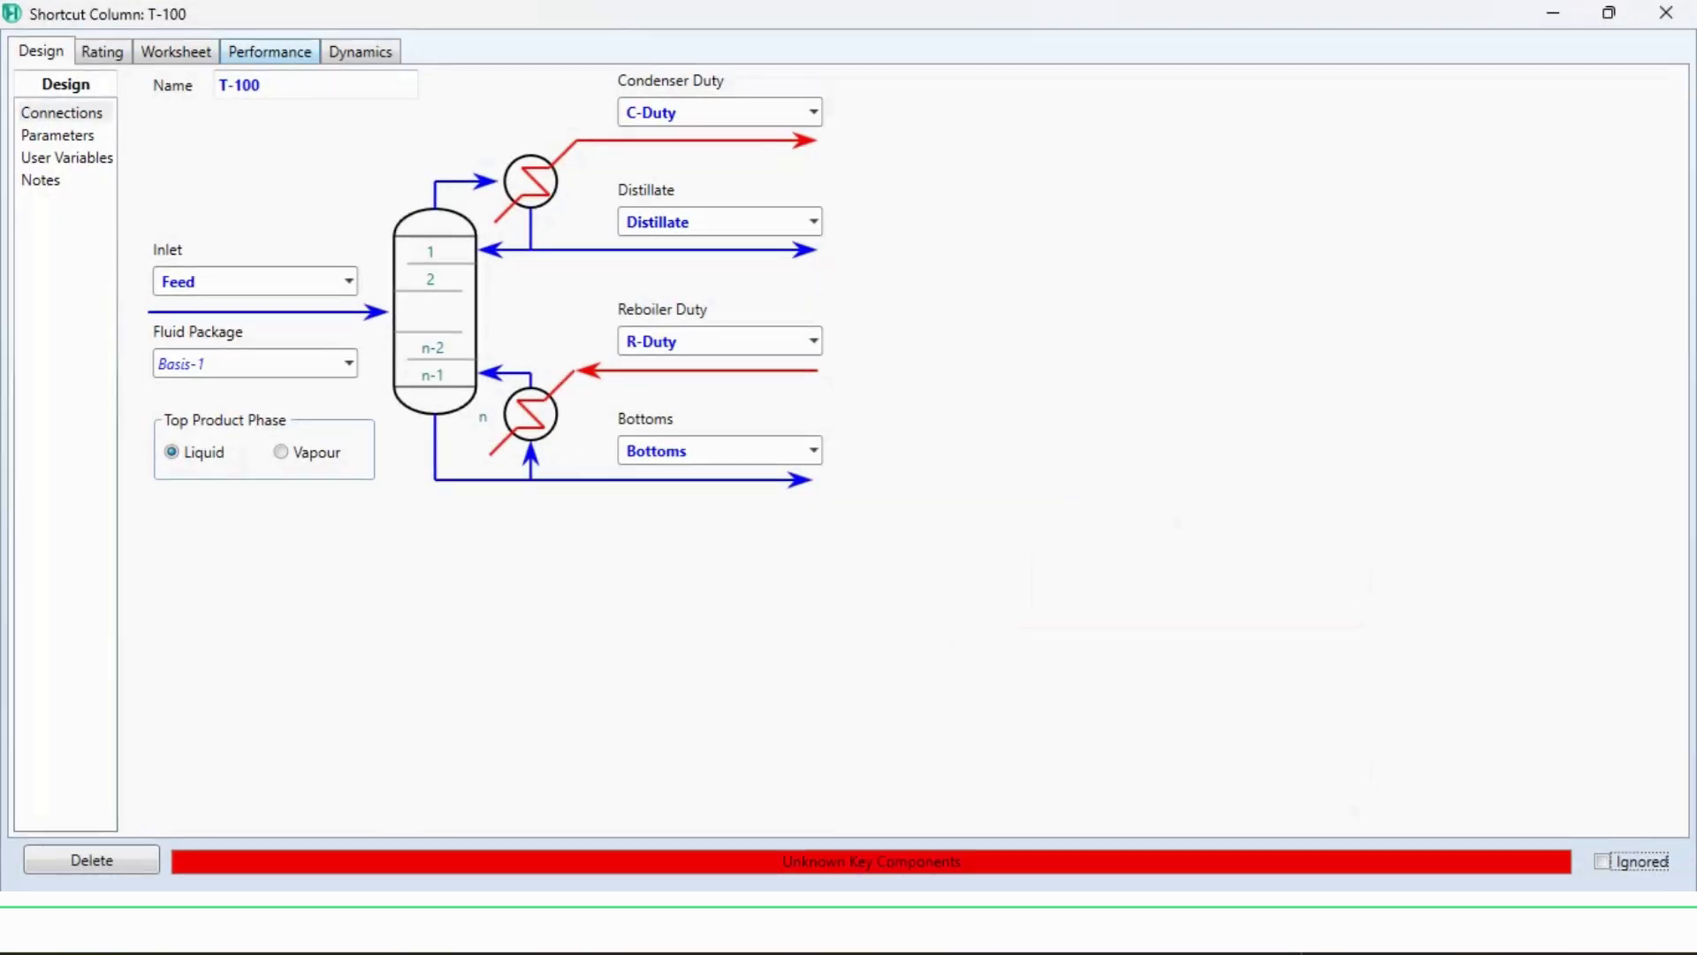
# Set the Feed stream's temperature to 25 °C, pressure to 101.325 kPa and molar flow to 1000 kgmole/h
pyautogui.click(175, 50)
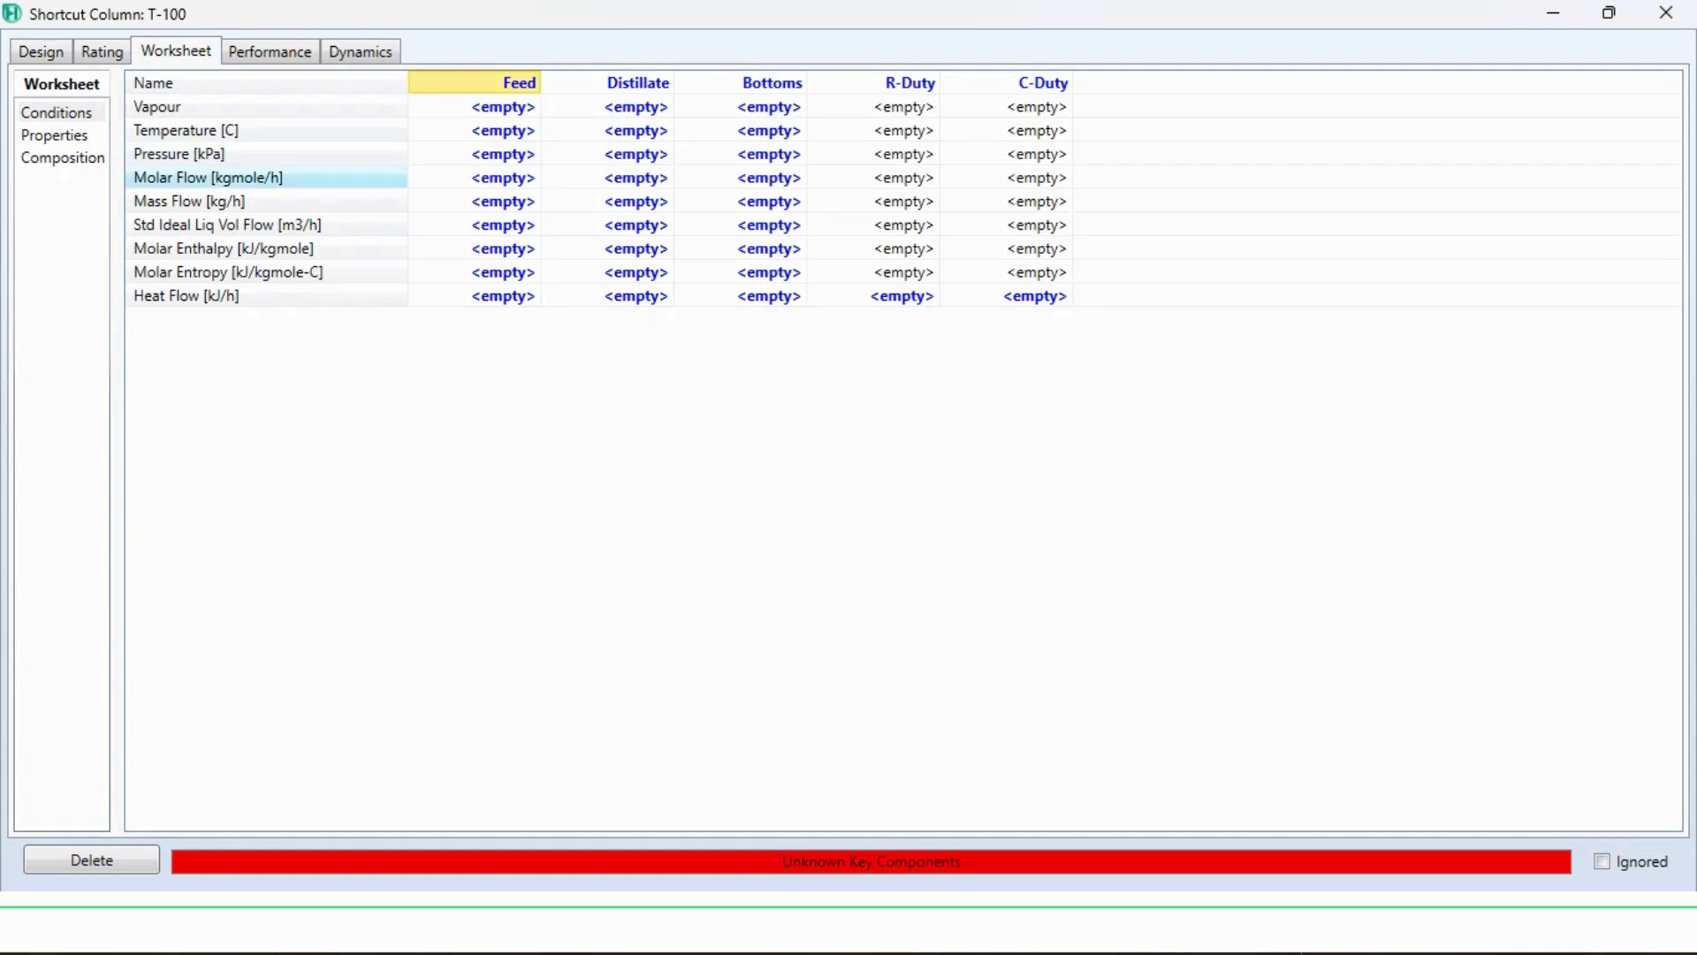
pyautogui.click(474, 130)
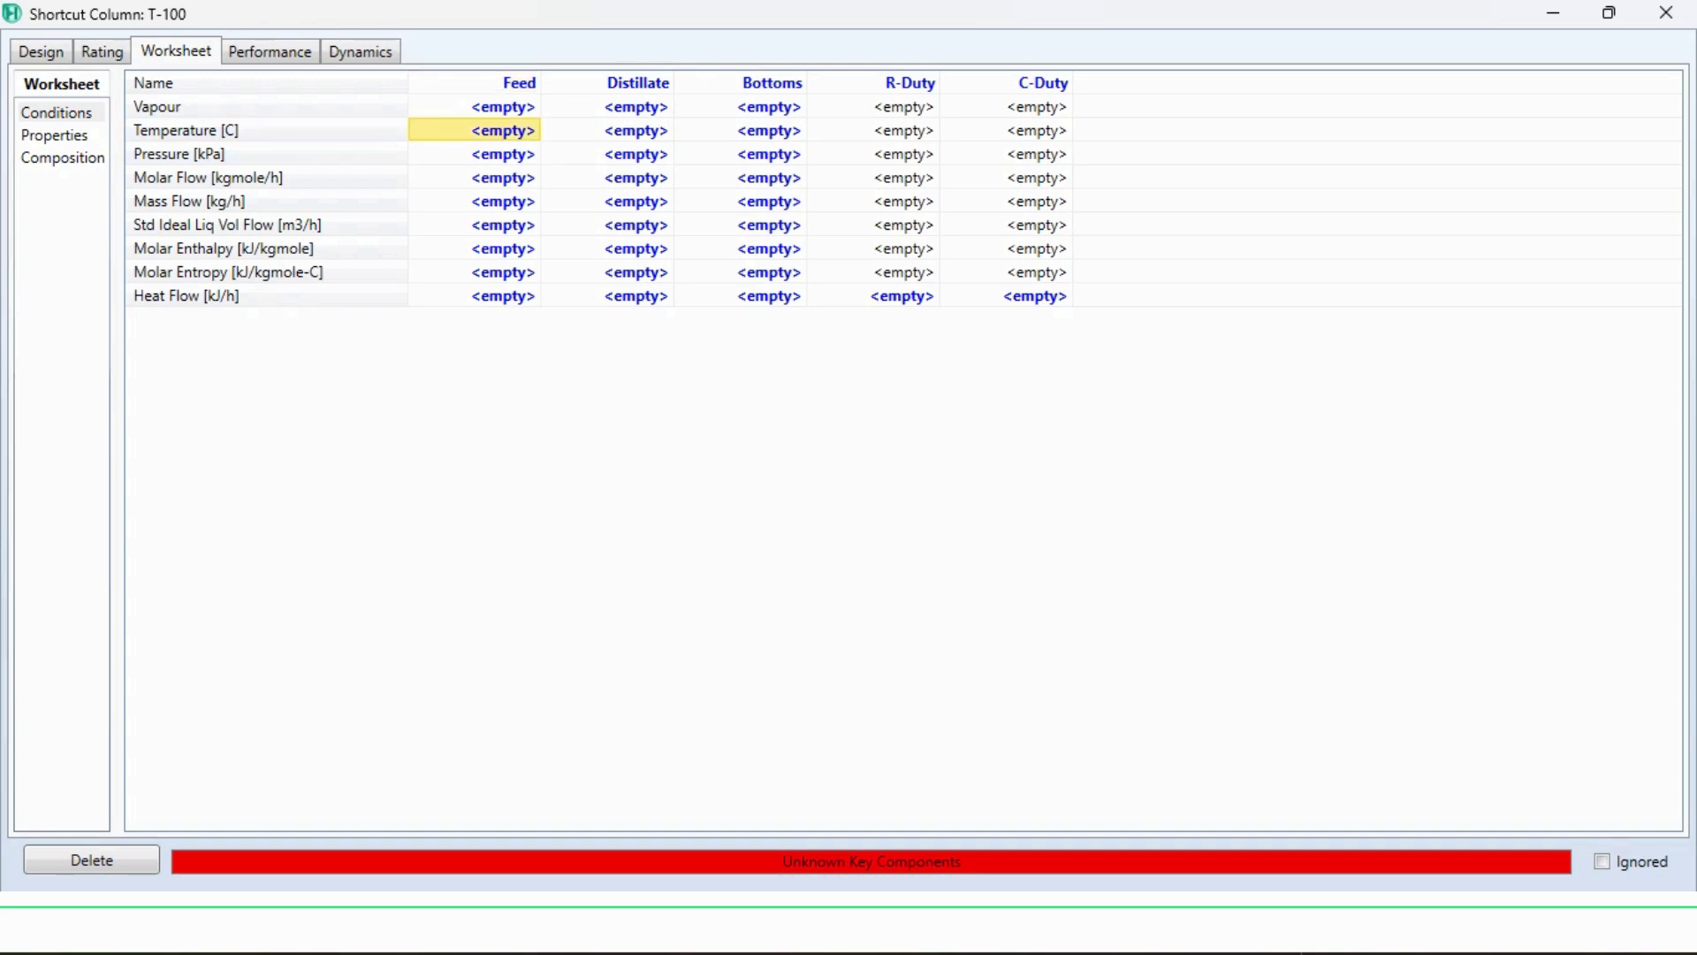
pyautogui.write('25.00')
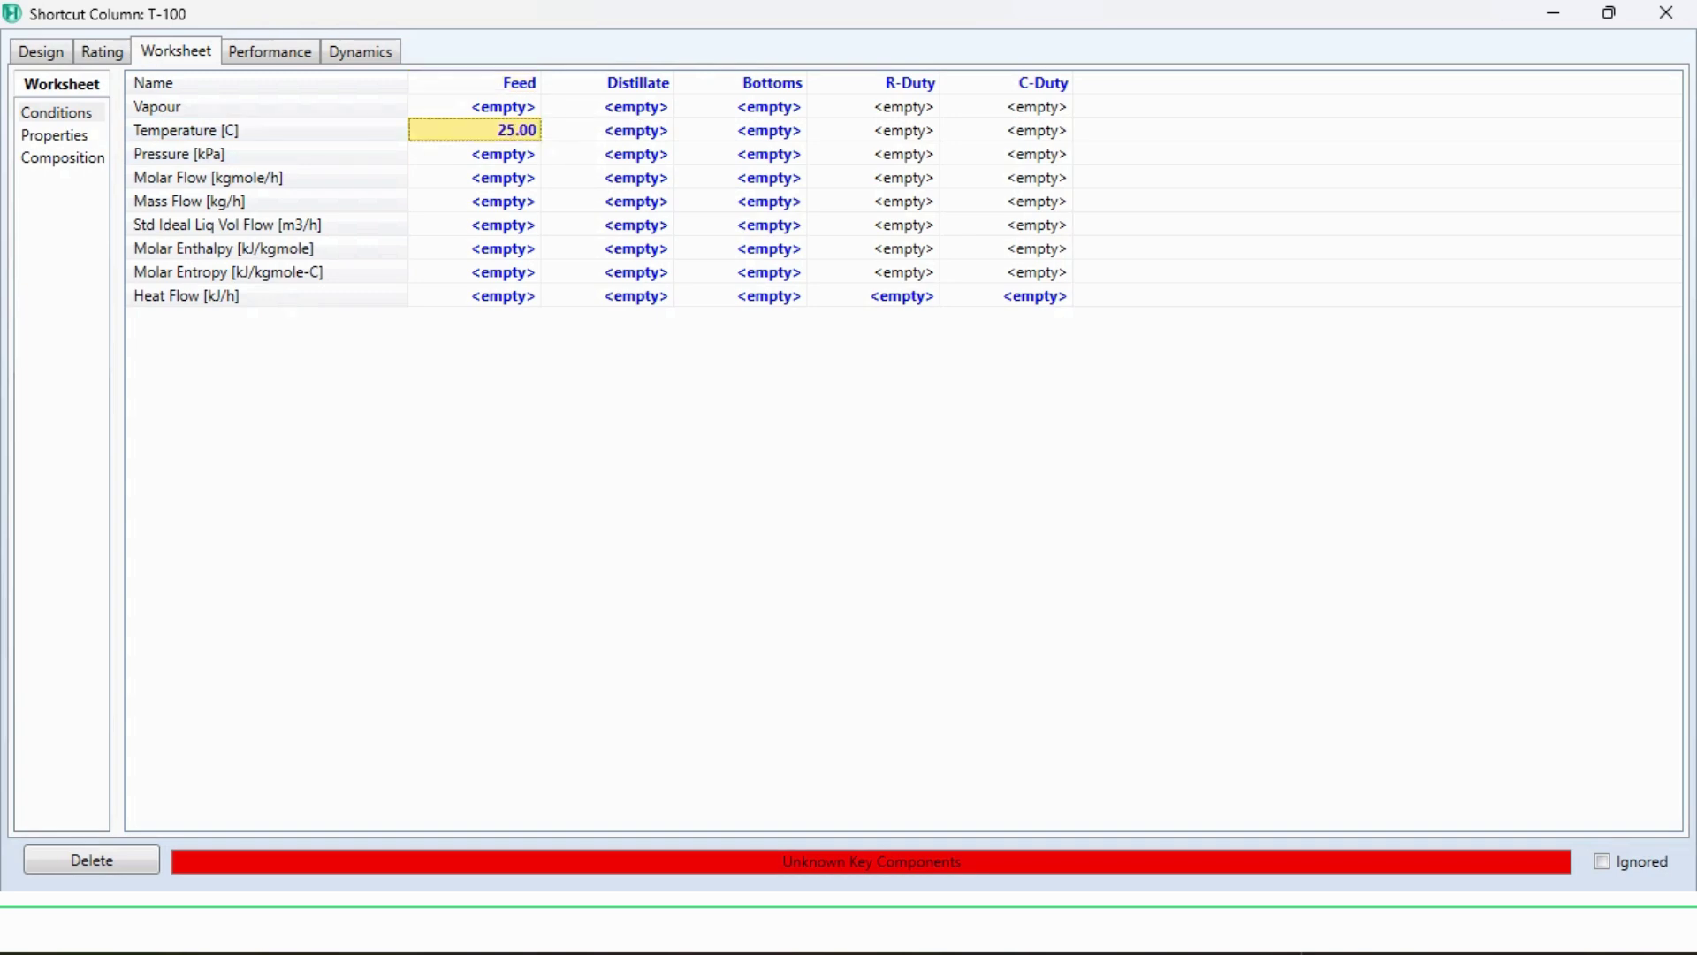
pyautogui.press('Return')
pyautogui.write('101')
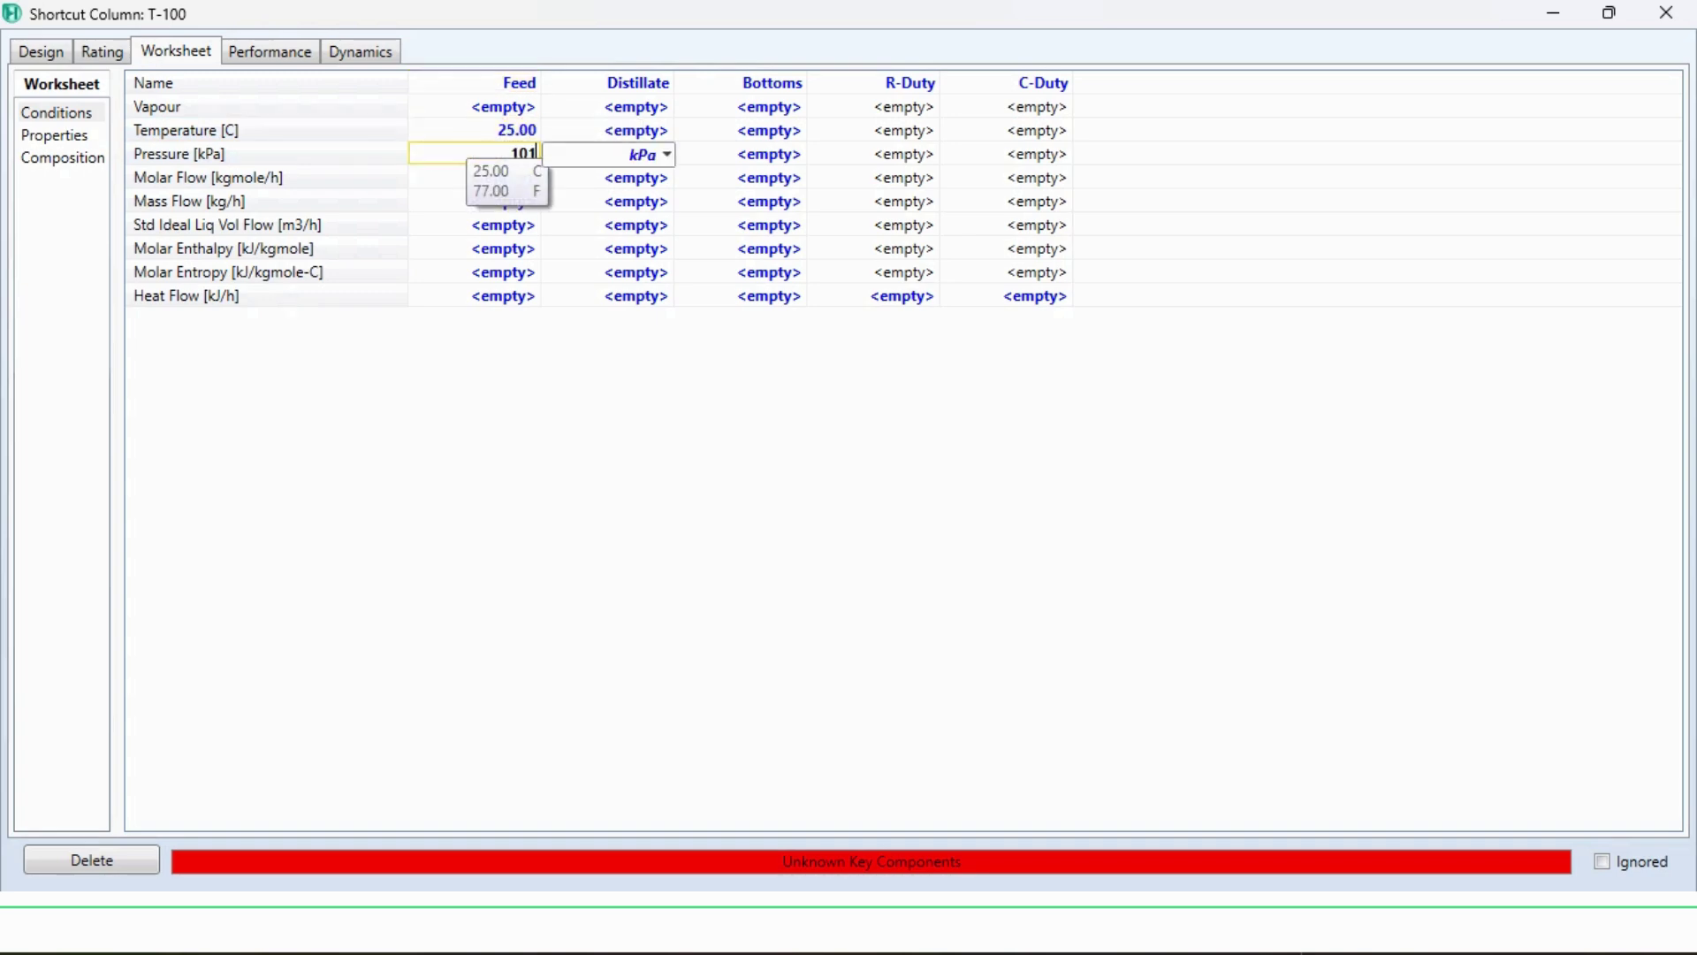
pyautogui.write('.325')
pyautogui.press('Return')
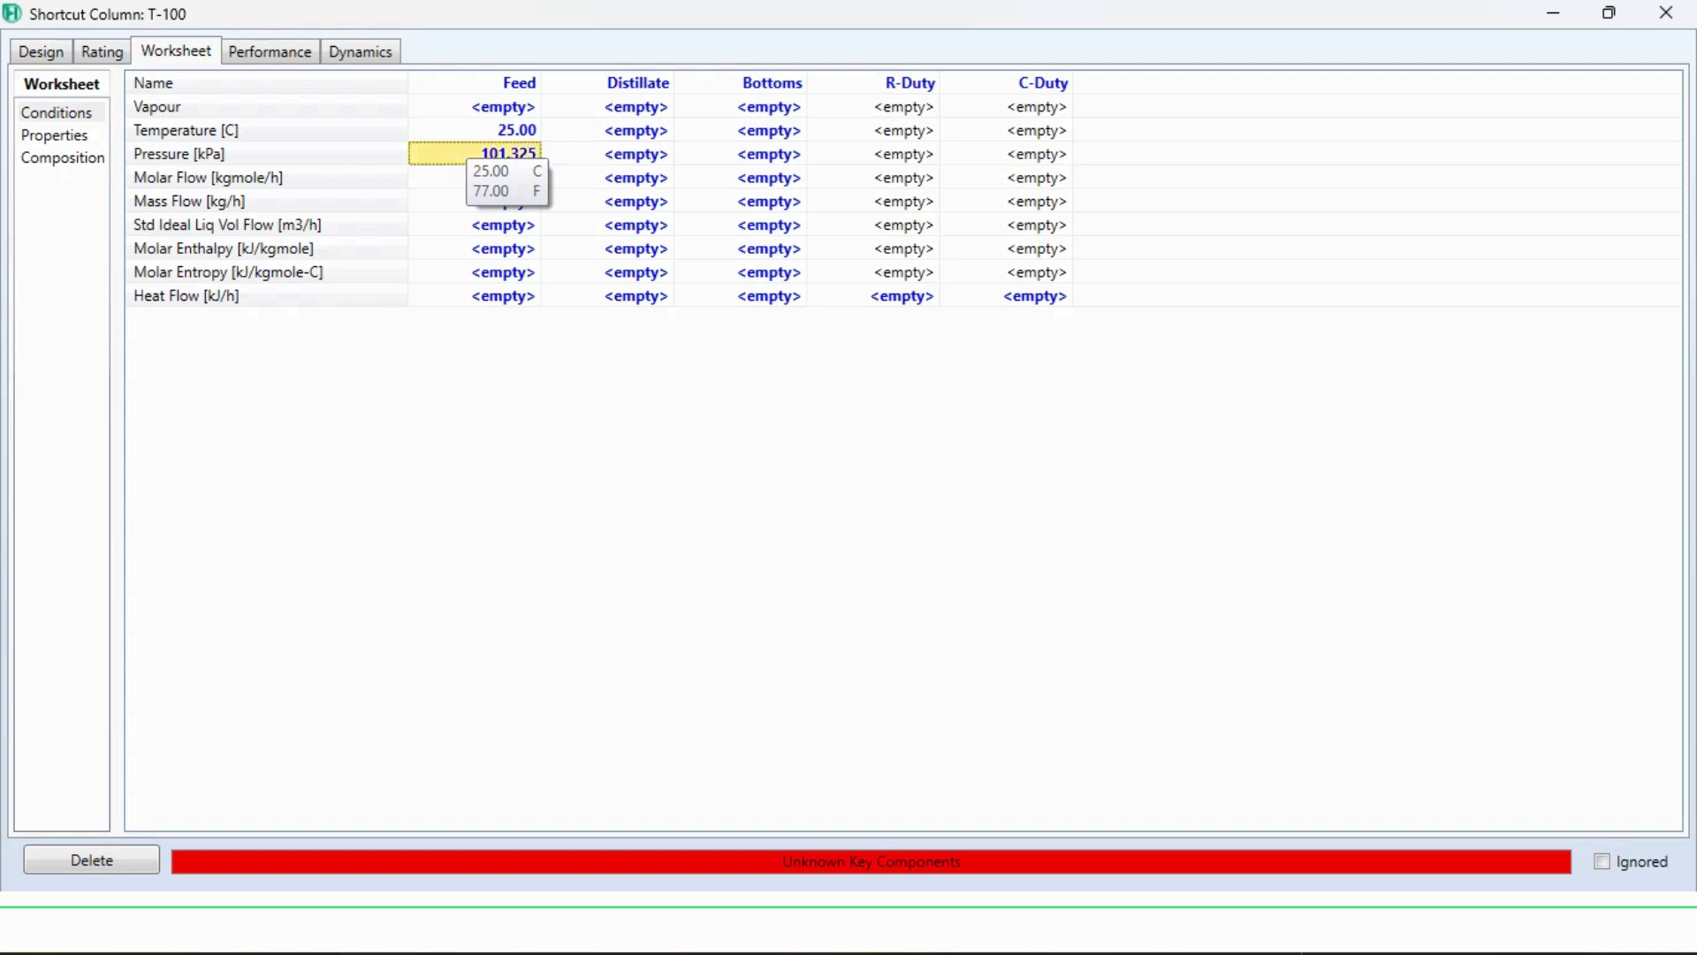
pyautogui.moveTo(473, 162)
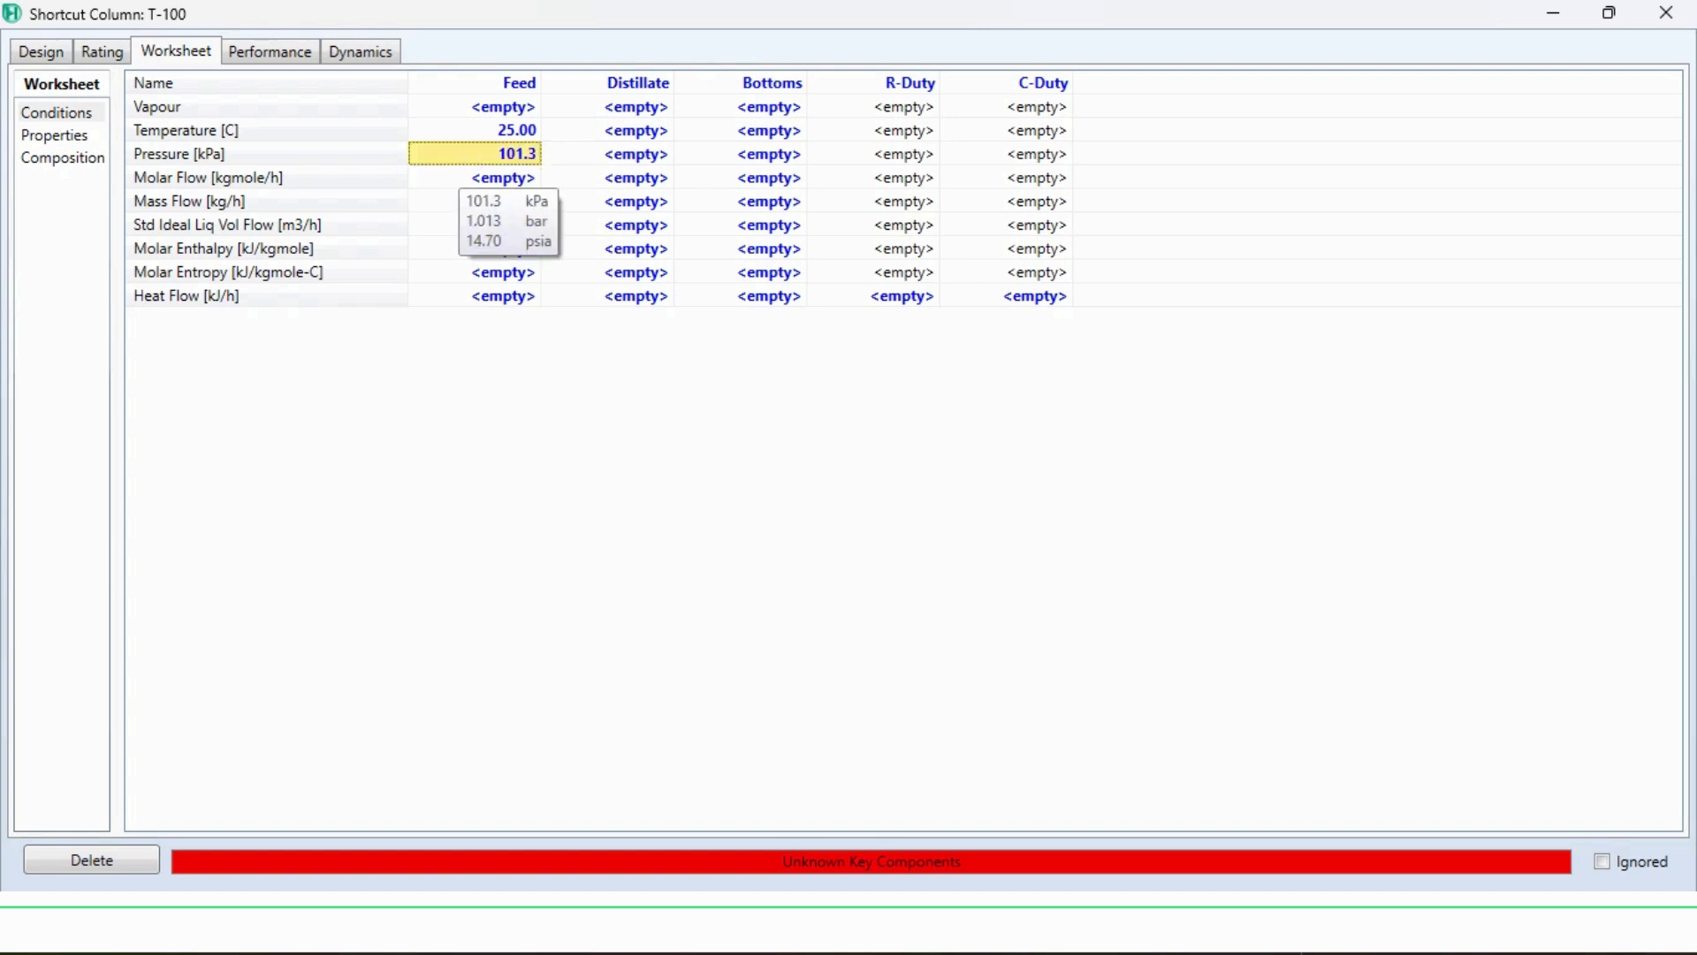
pyautogui.press('Down')
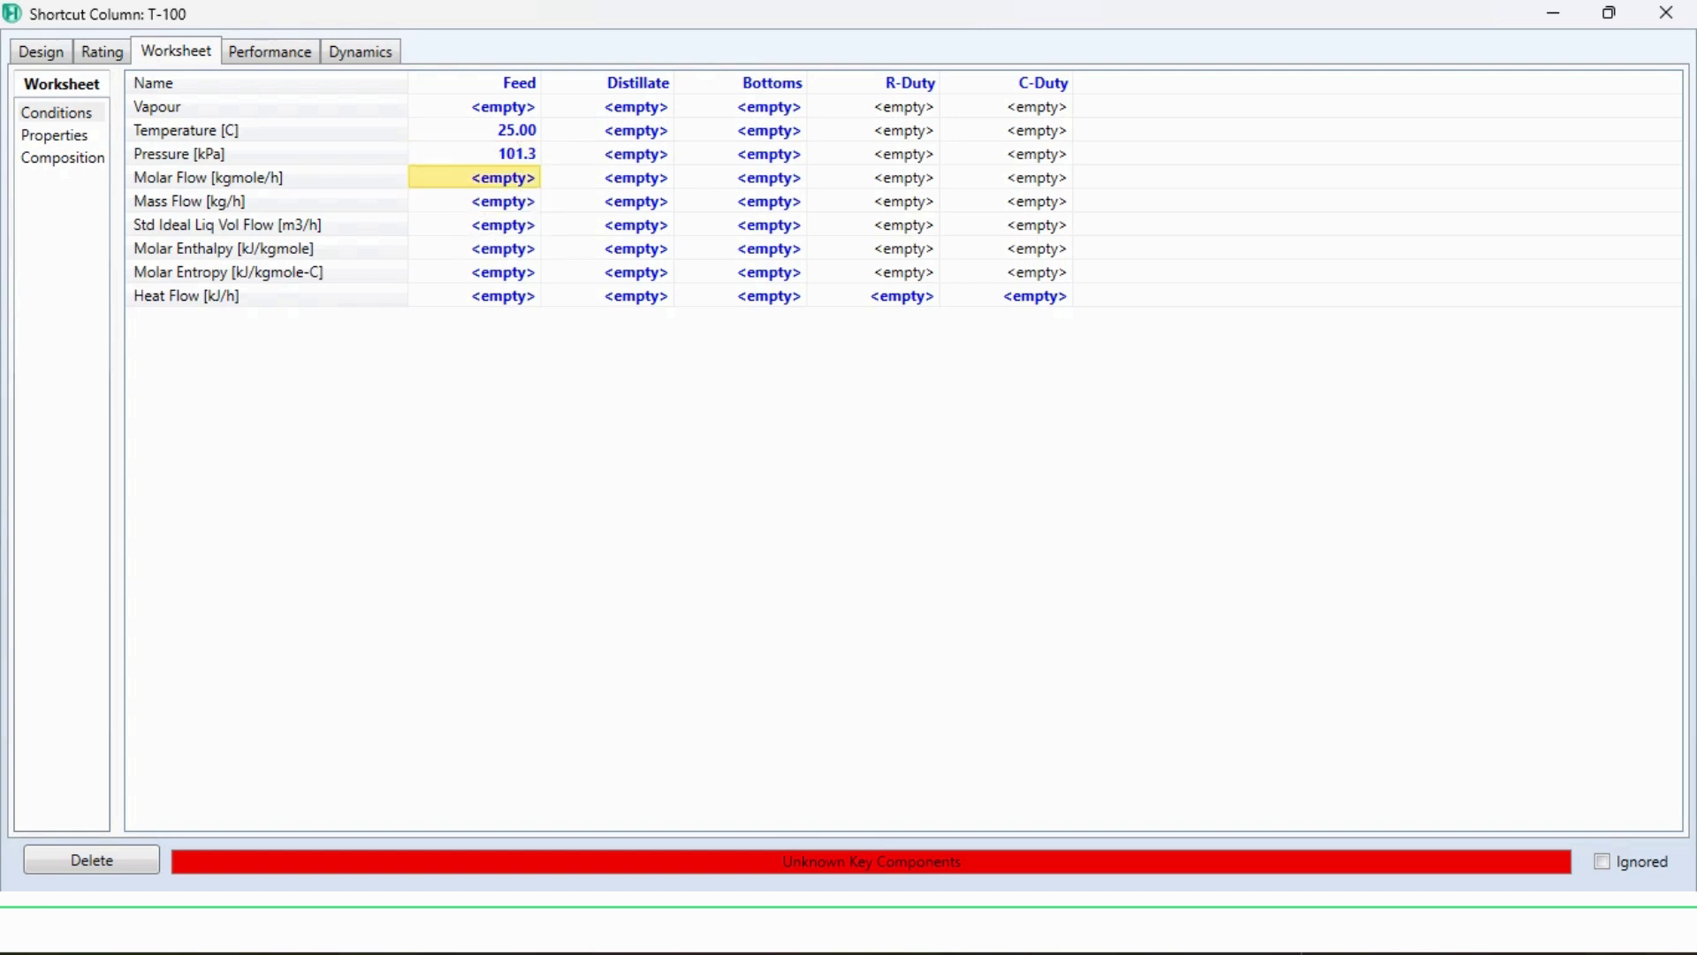
pyautogui.write('1000')
pyautogui.press('Return')
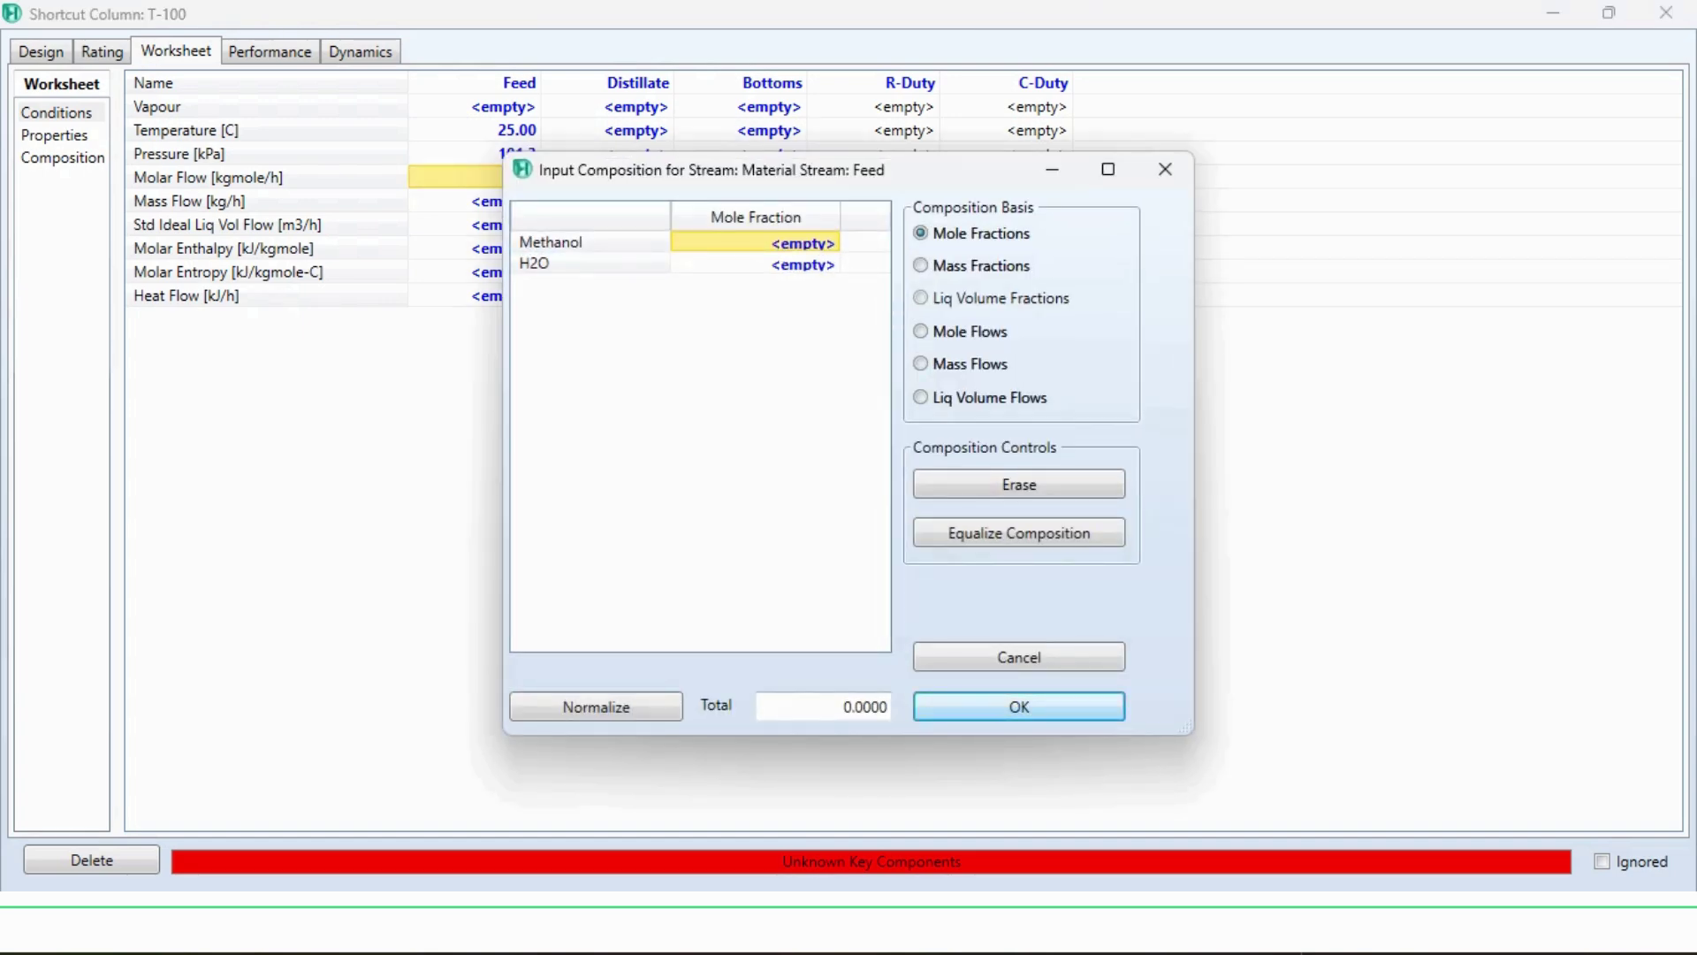
# Set the Feed composition to mole fractions of 0.5 methanol and 0.5 H2O and accept it
pyautogui.write('0.5')
pyautogui.press('Return')
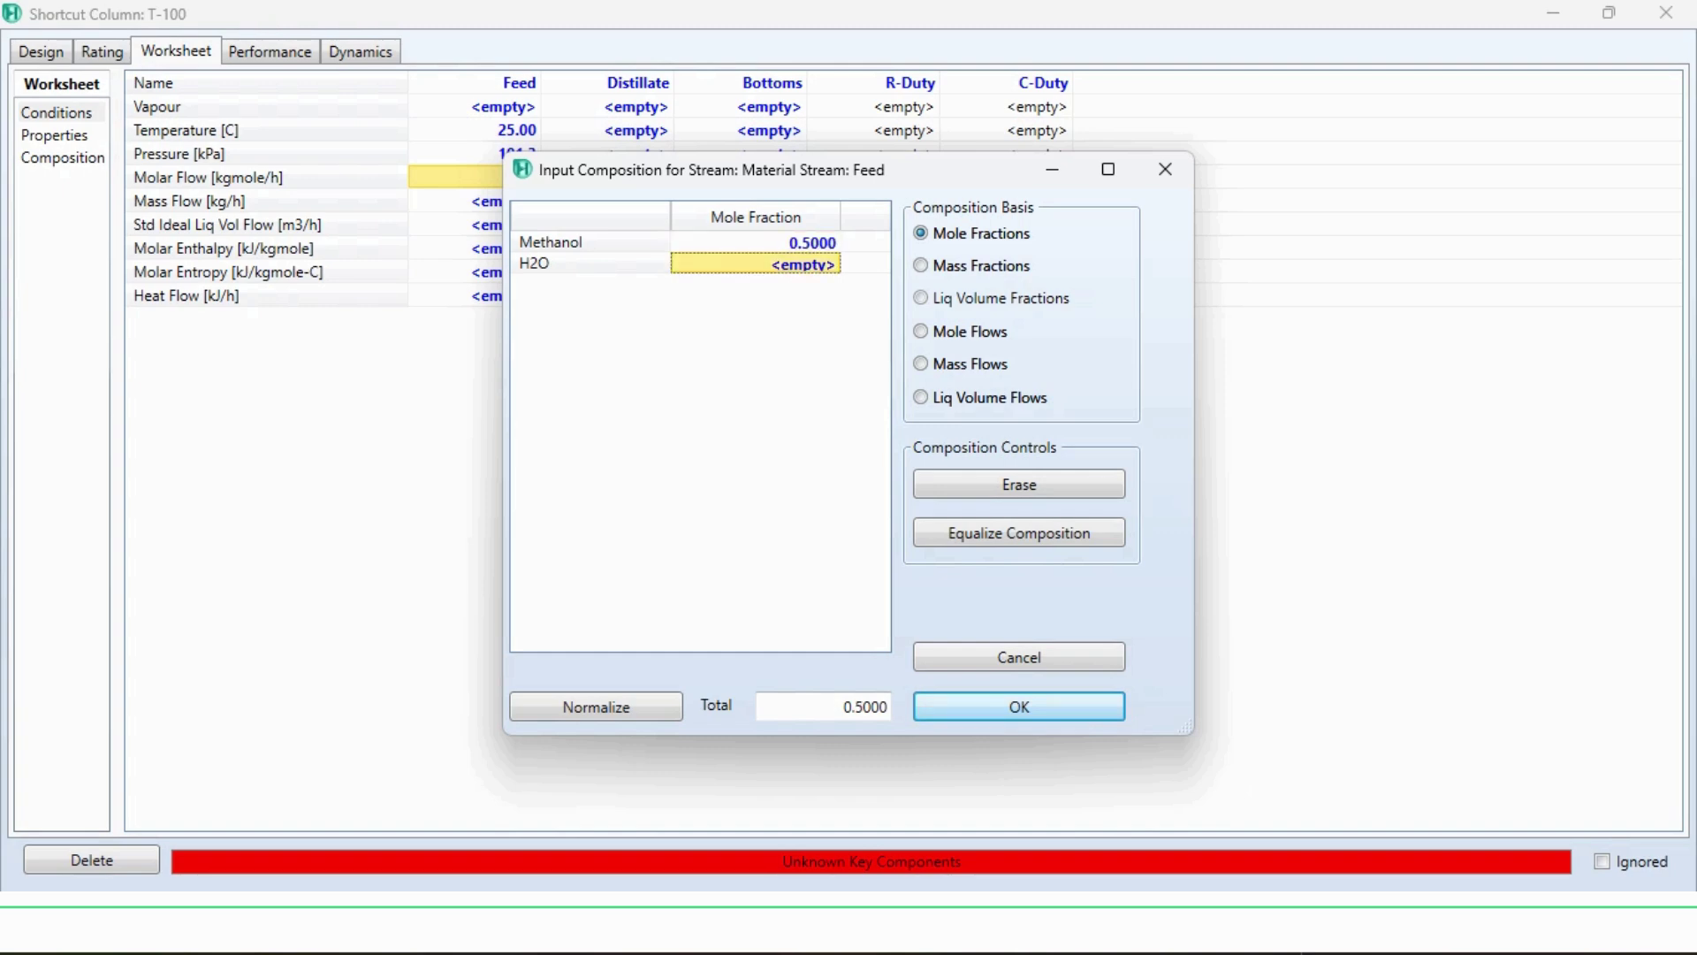
pyautogui.write('0.5')
pyautogui.press('Return')
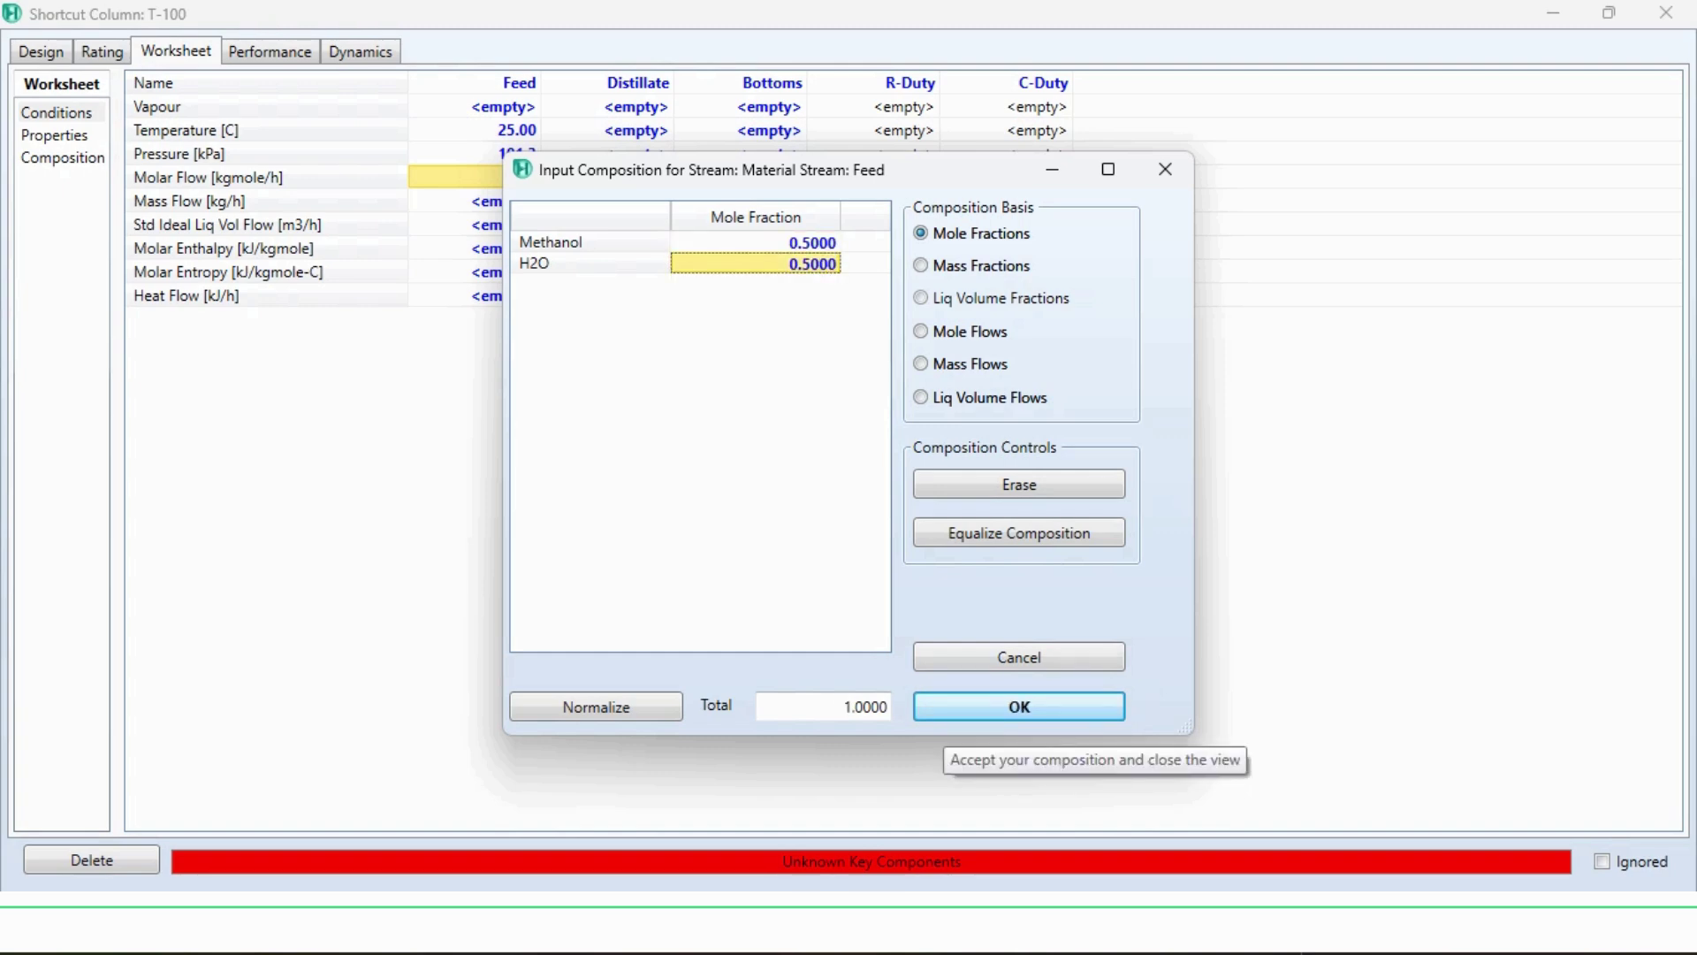
pyautogui.click(1019, 706)
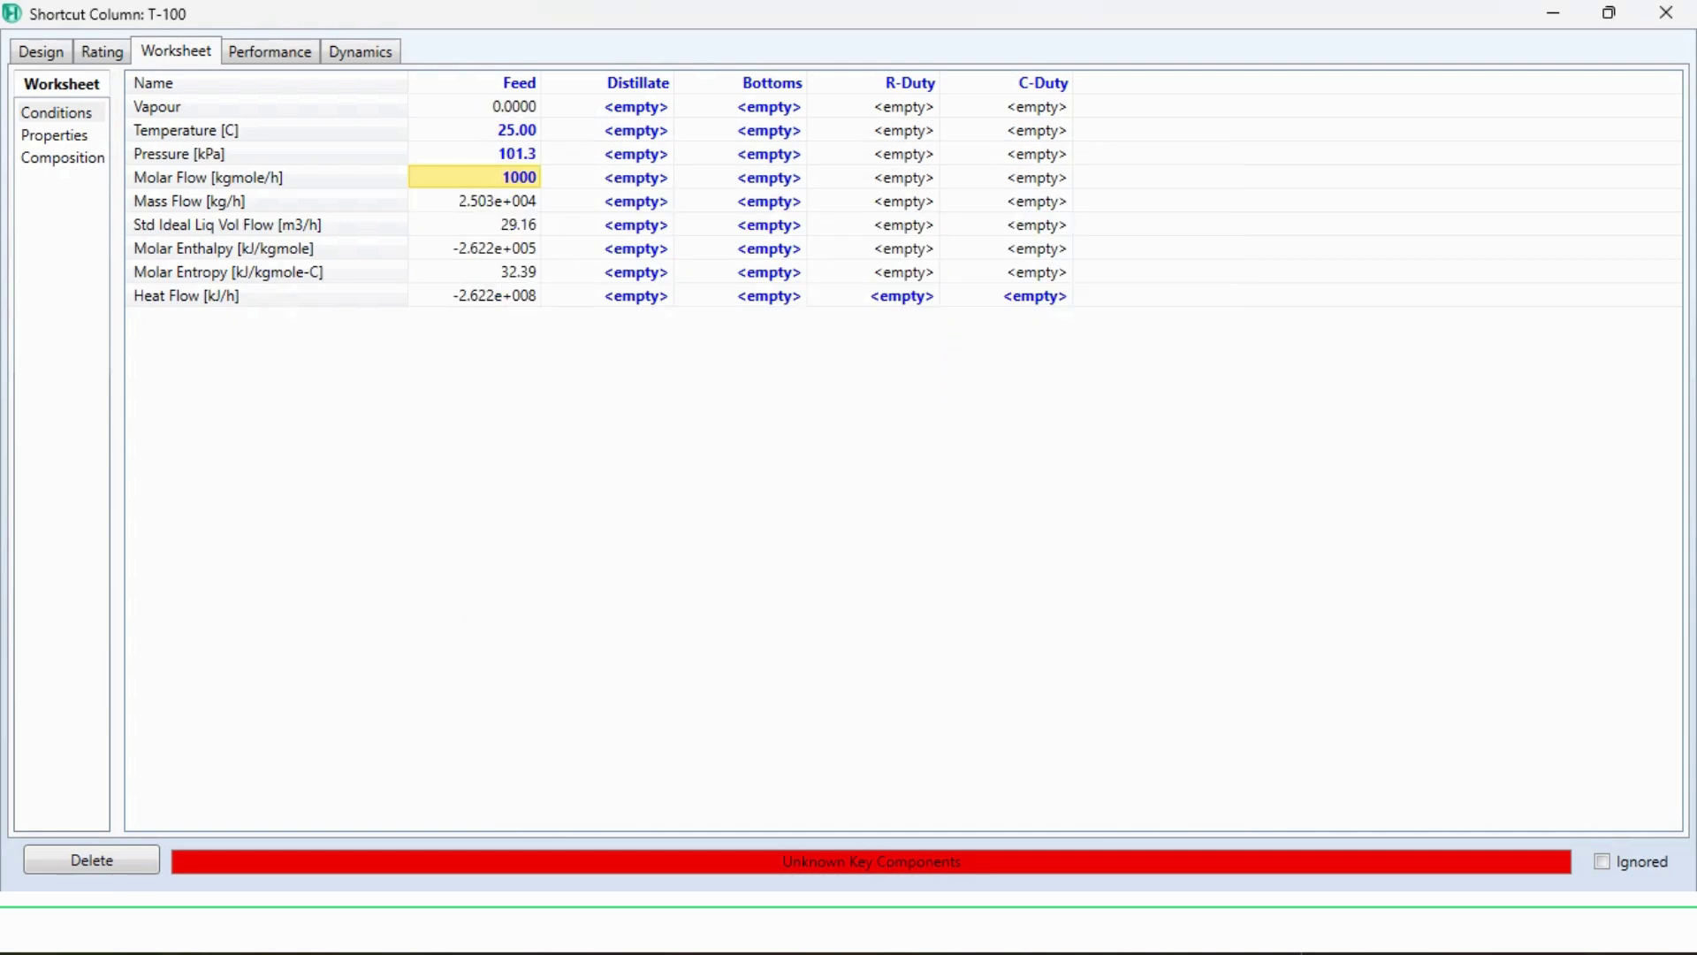
# In the column's design parameters, set methanol as the light key in bottoms with a mole fraction of 0.01
pyautogui.click(41, 51)
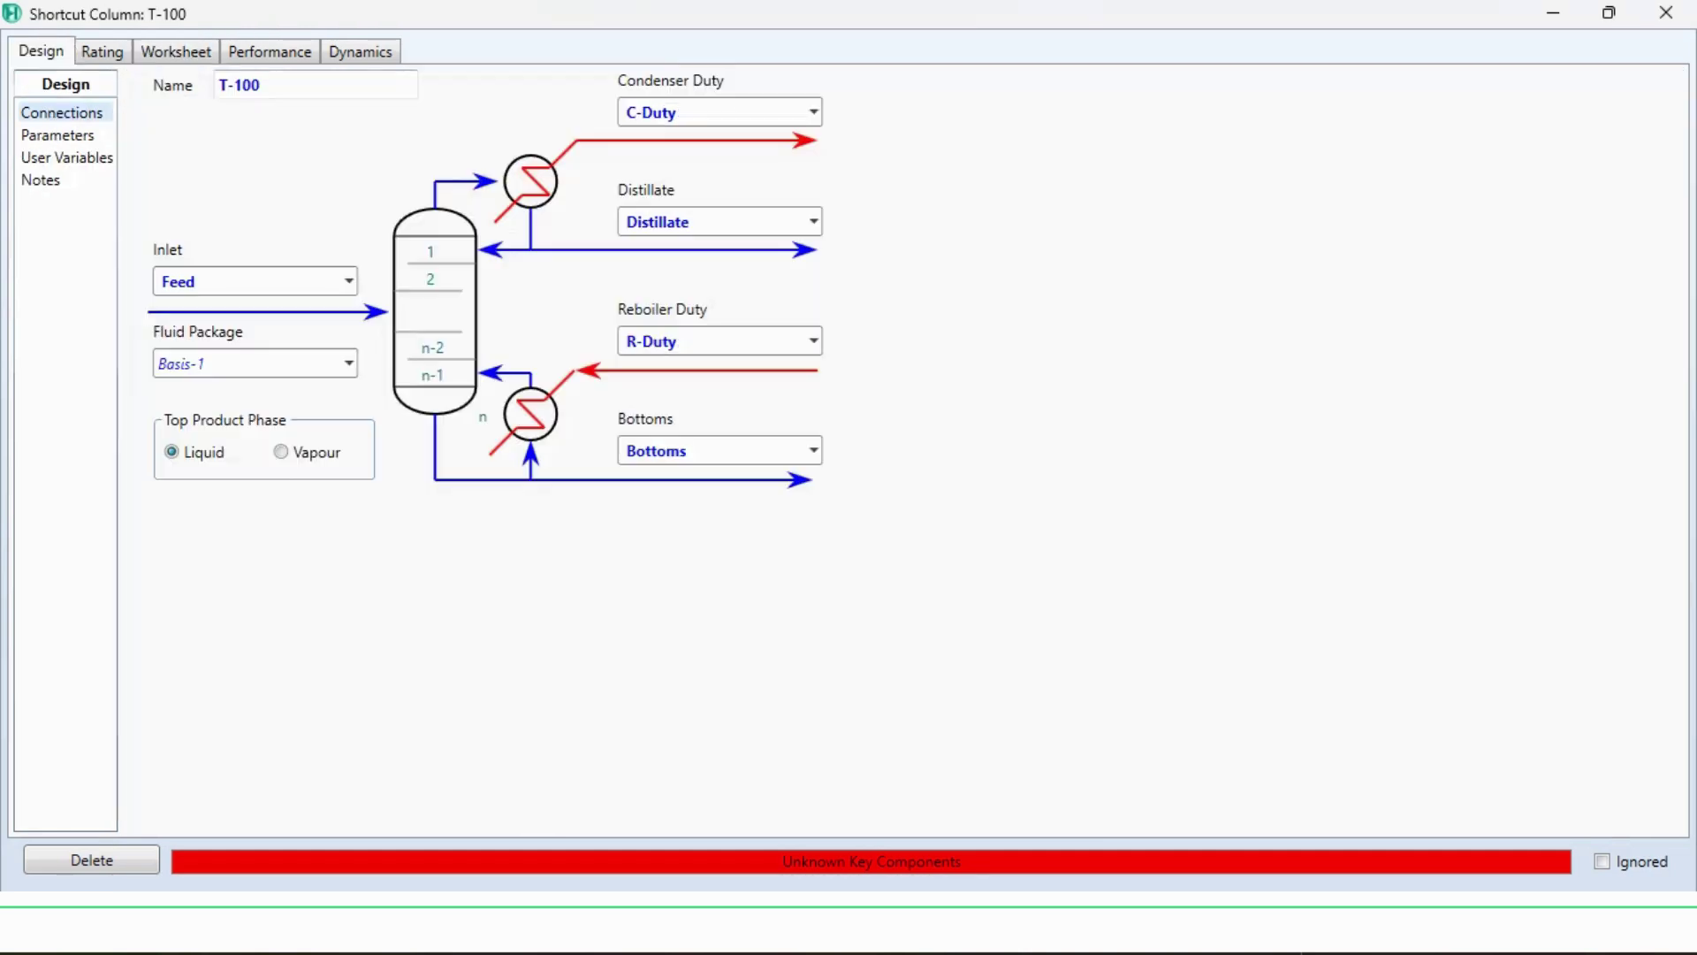
pyautogui.click(57, 135)
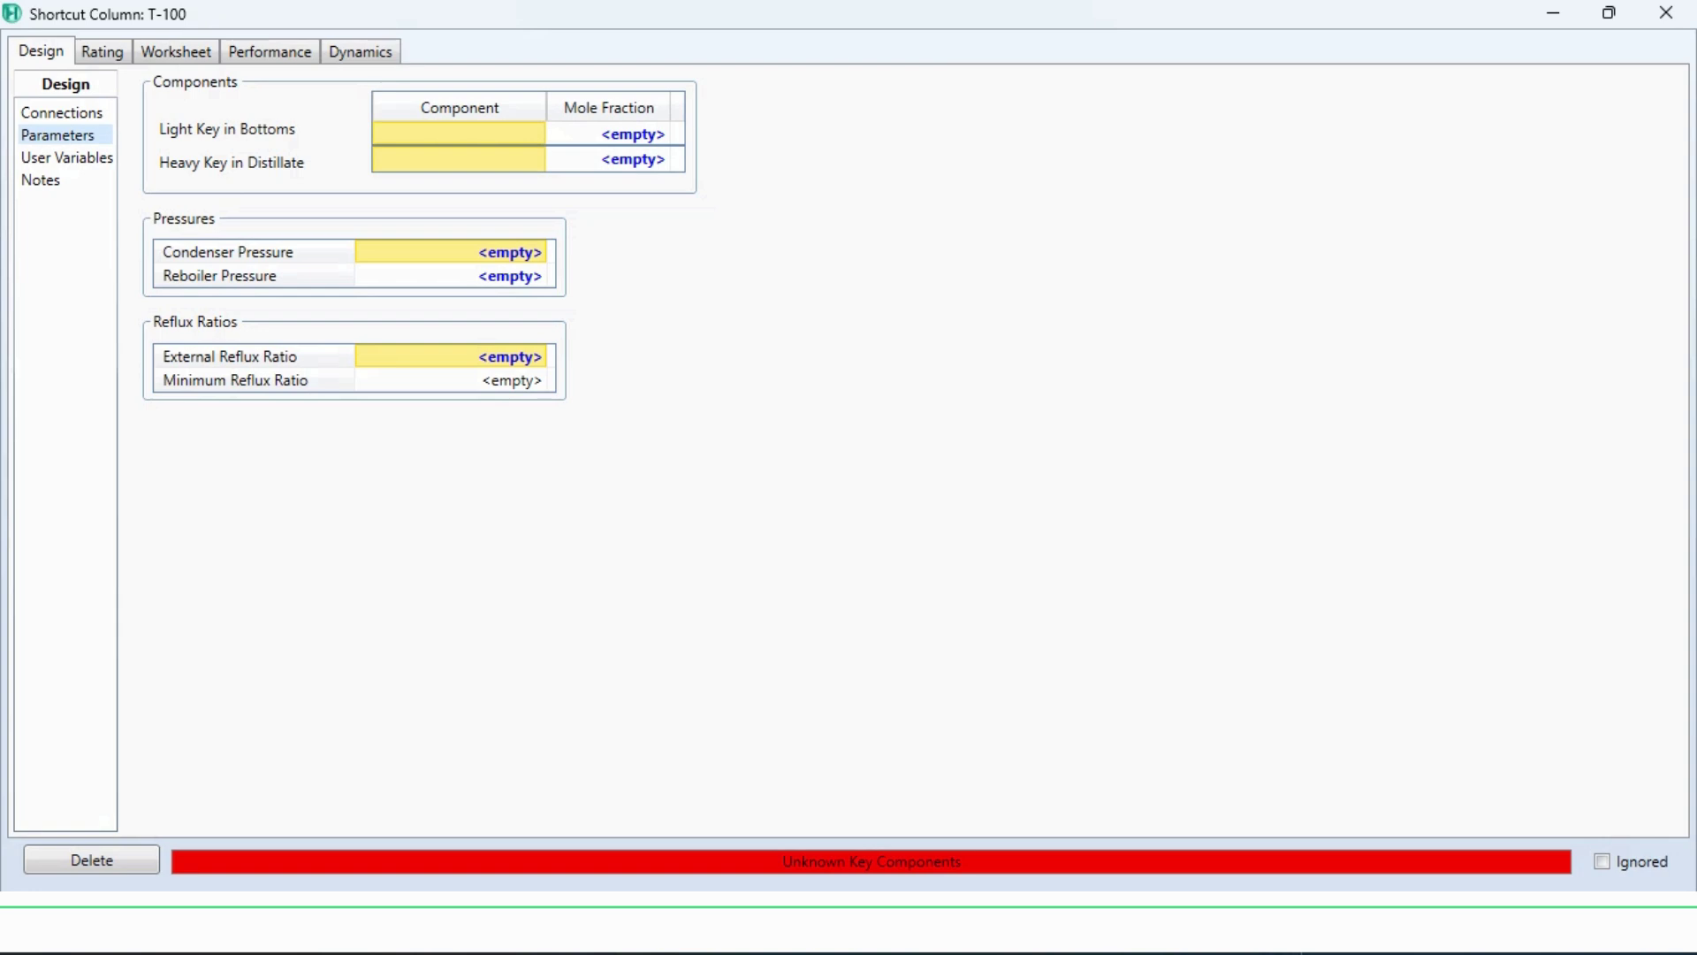
pyautogui.click(534, 133)
pyautogui.click(540, 134)
pyautogui.click(608, 134)
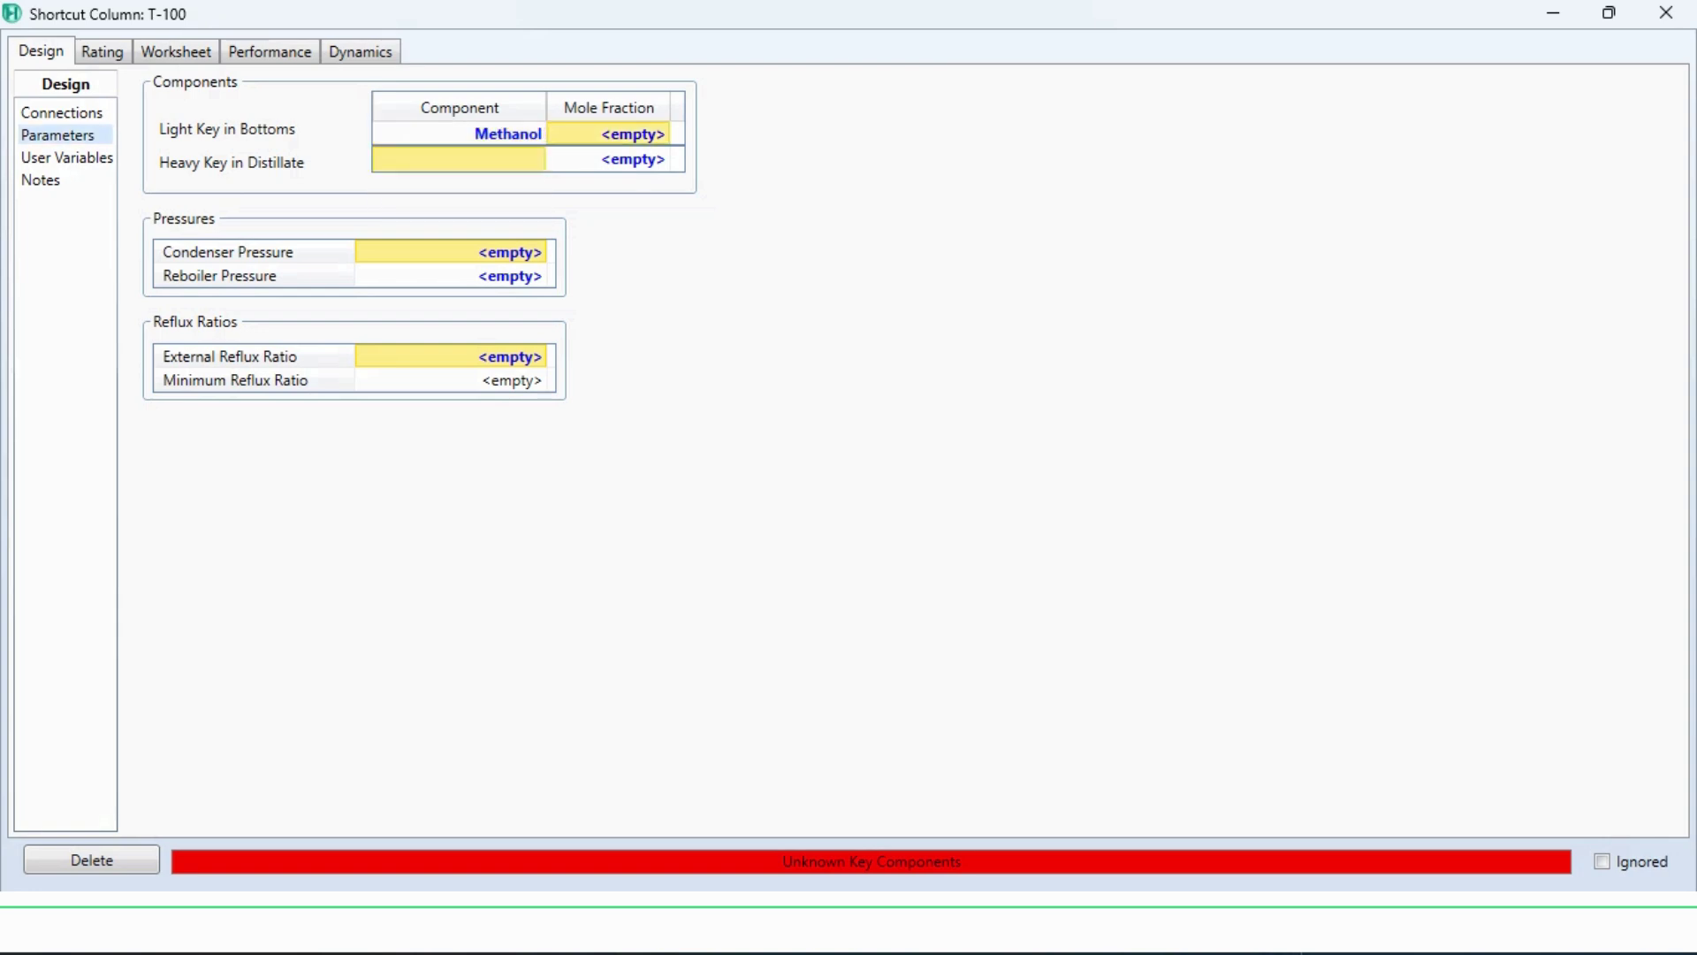
pyautogui.write('0.01')
pyautogui.press('Return')
# Set H2O as the heavy key in distillate with a mole fraction of 0.02
pyautogui.click(537, 159)
pyautogui.click(455, 220)
pyautogui.click(608, 159)
pyautogui.write('0.02')
pyautogui.press('Return')
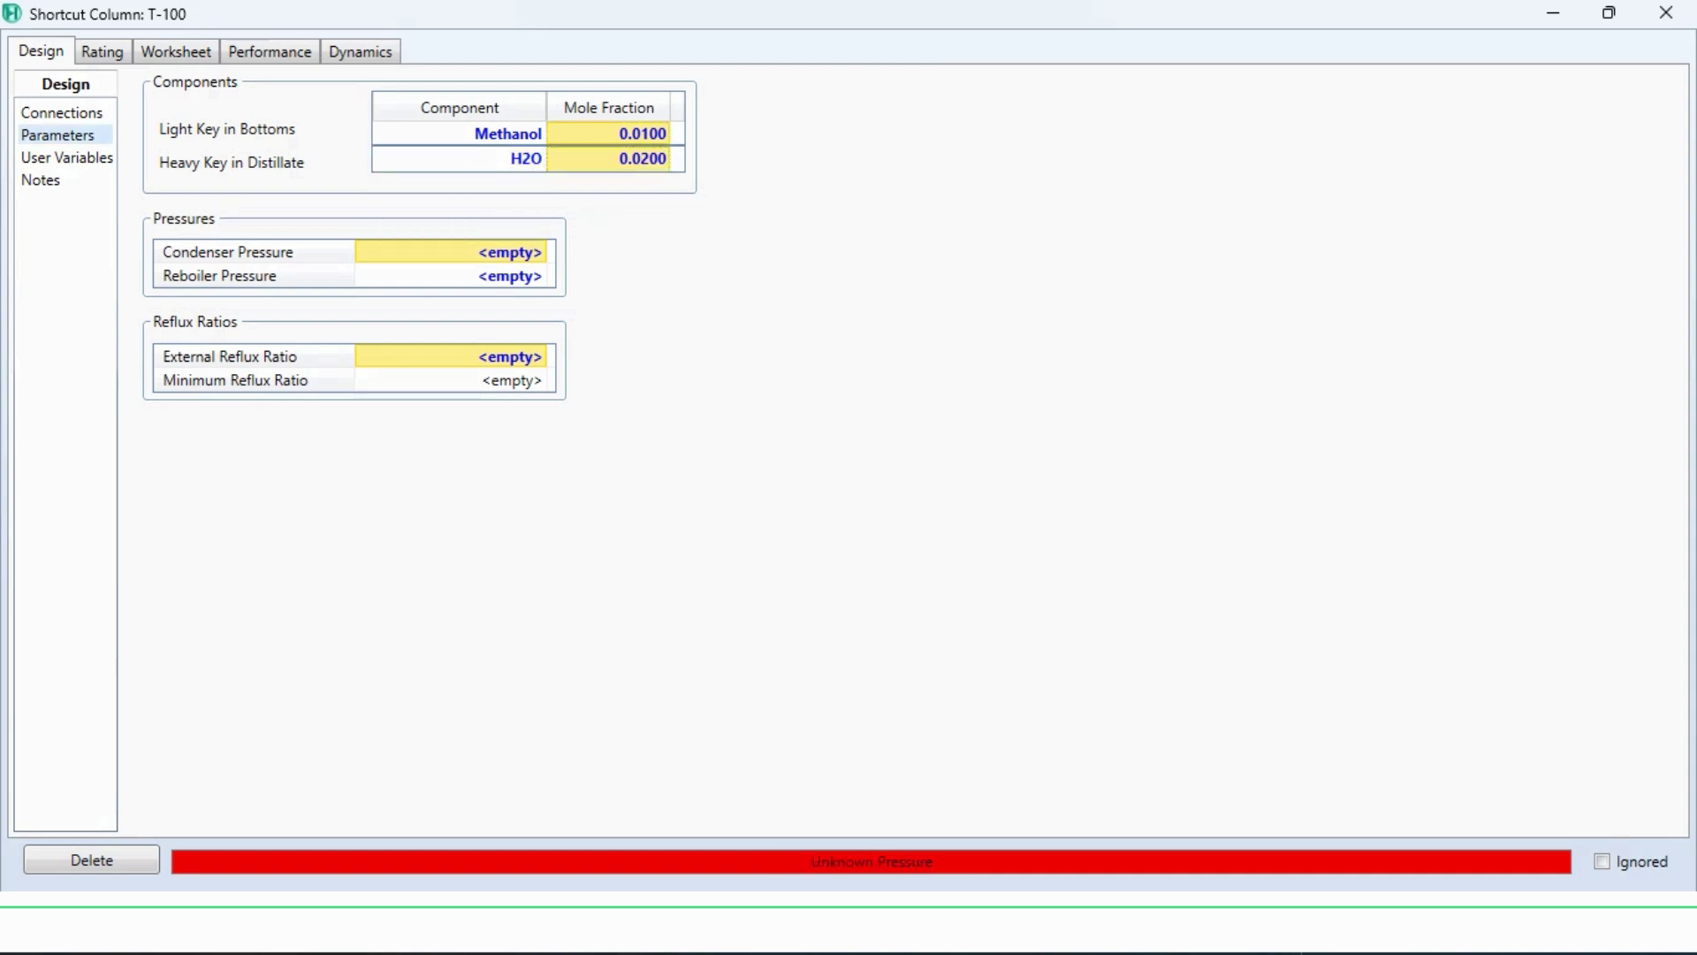
# Set both the condenser pressure and the reboiler pressure to 101.325 kPa
pyautogui.click(451, 252)
pyautogui.write('101.325')
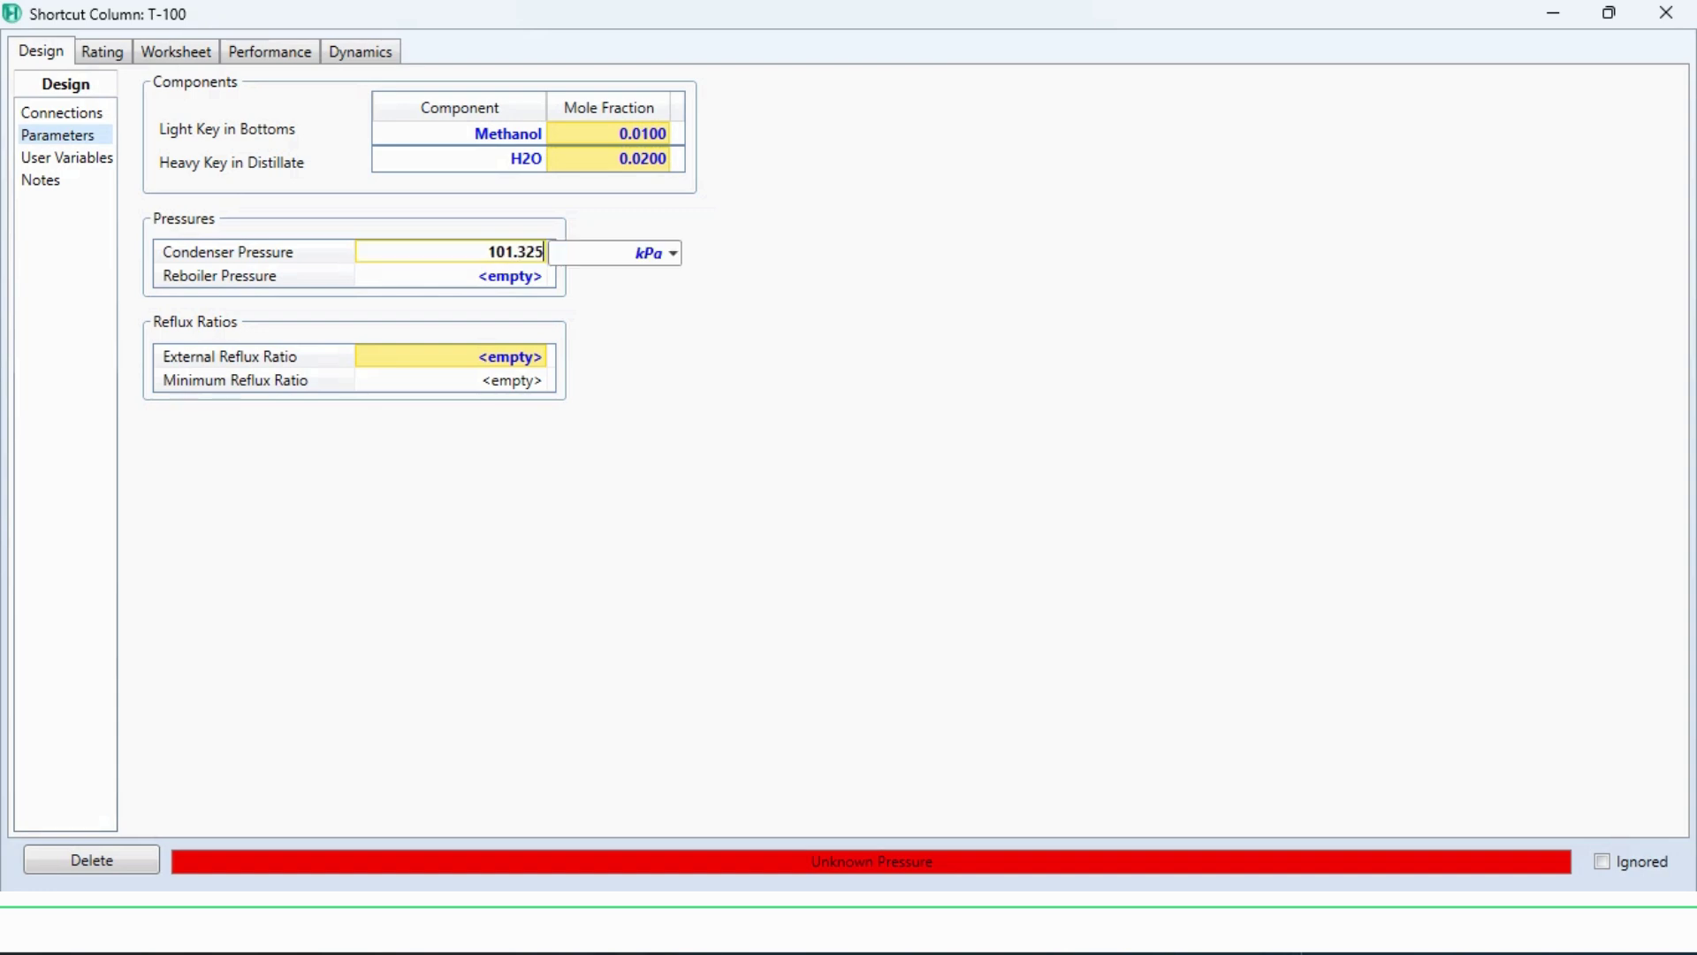
pyautogui.press('Return')
pyautogui.write('101.325')
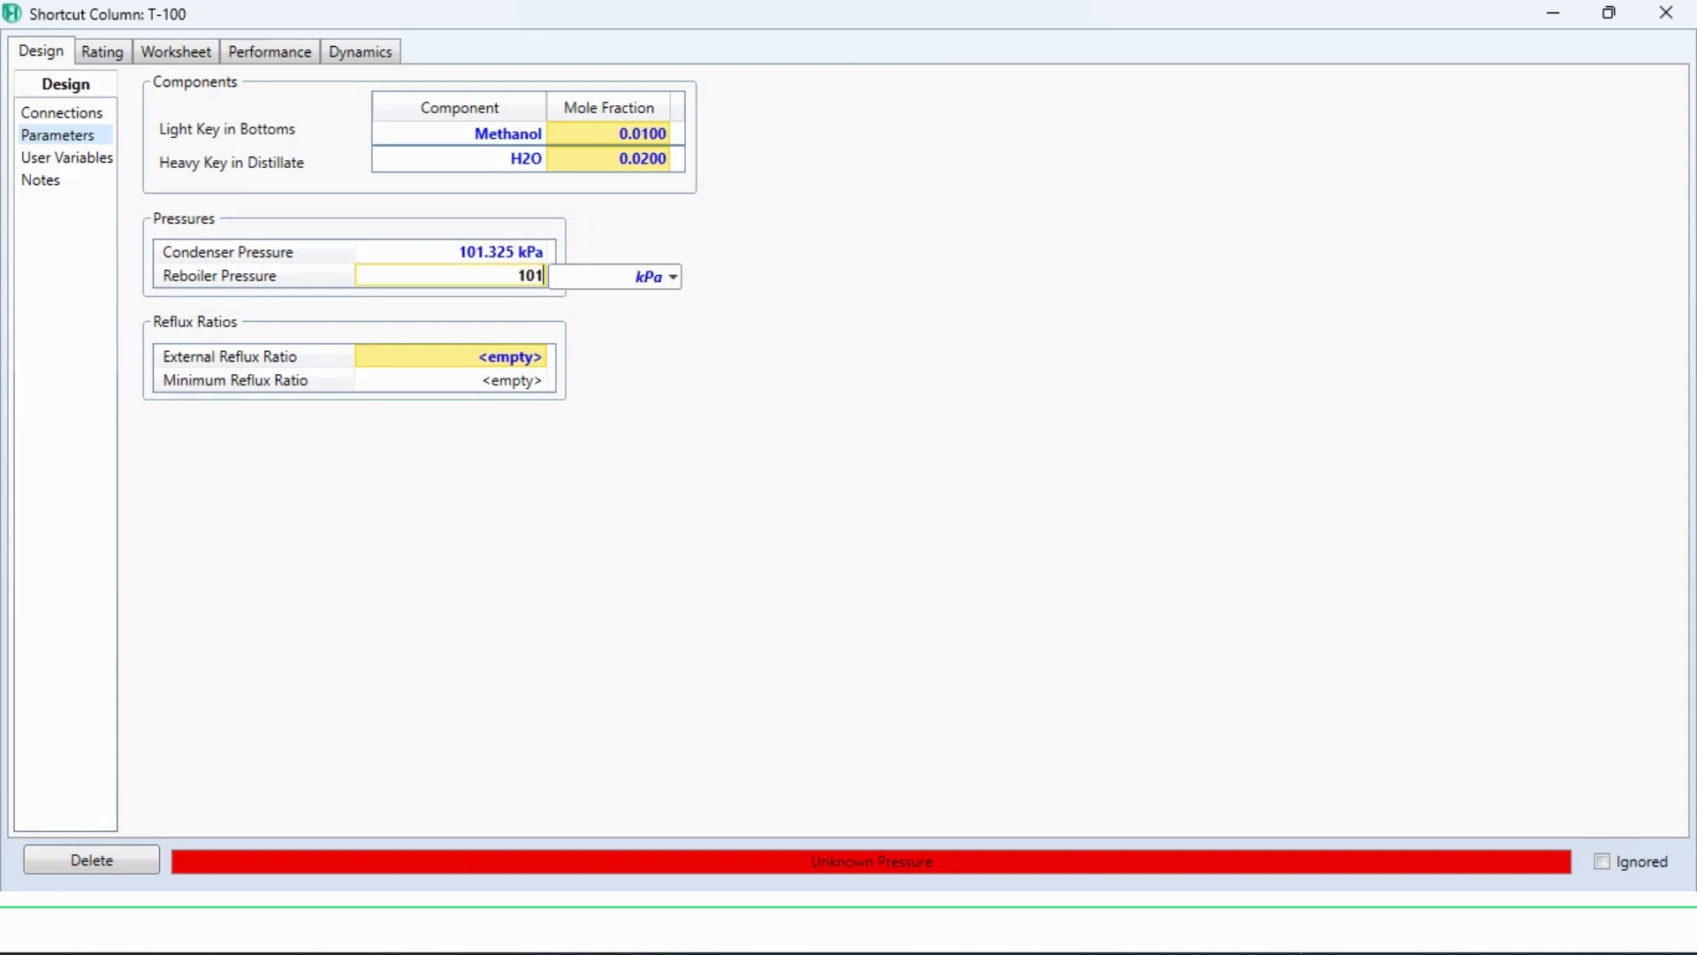
pyautogui.press('Return')
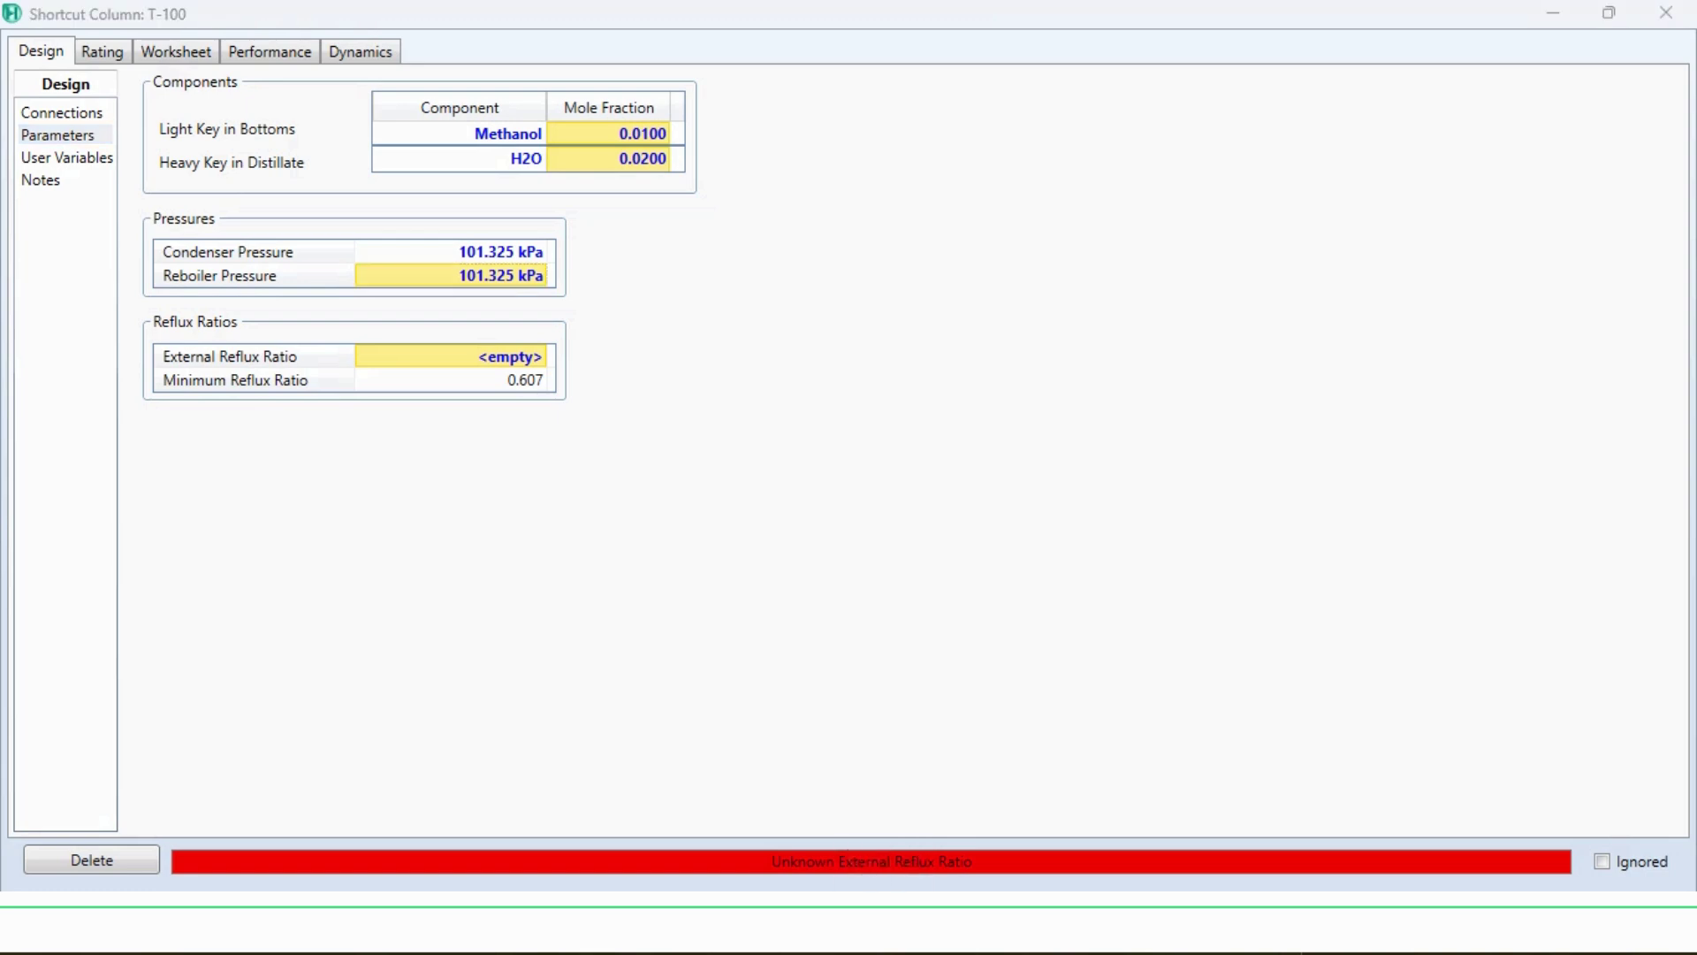
# Multiply the minimum reflux ratio 0.607 by 1.3 in Calculator to size the external reflux ratio
pyautogui.write('.')
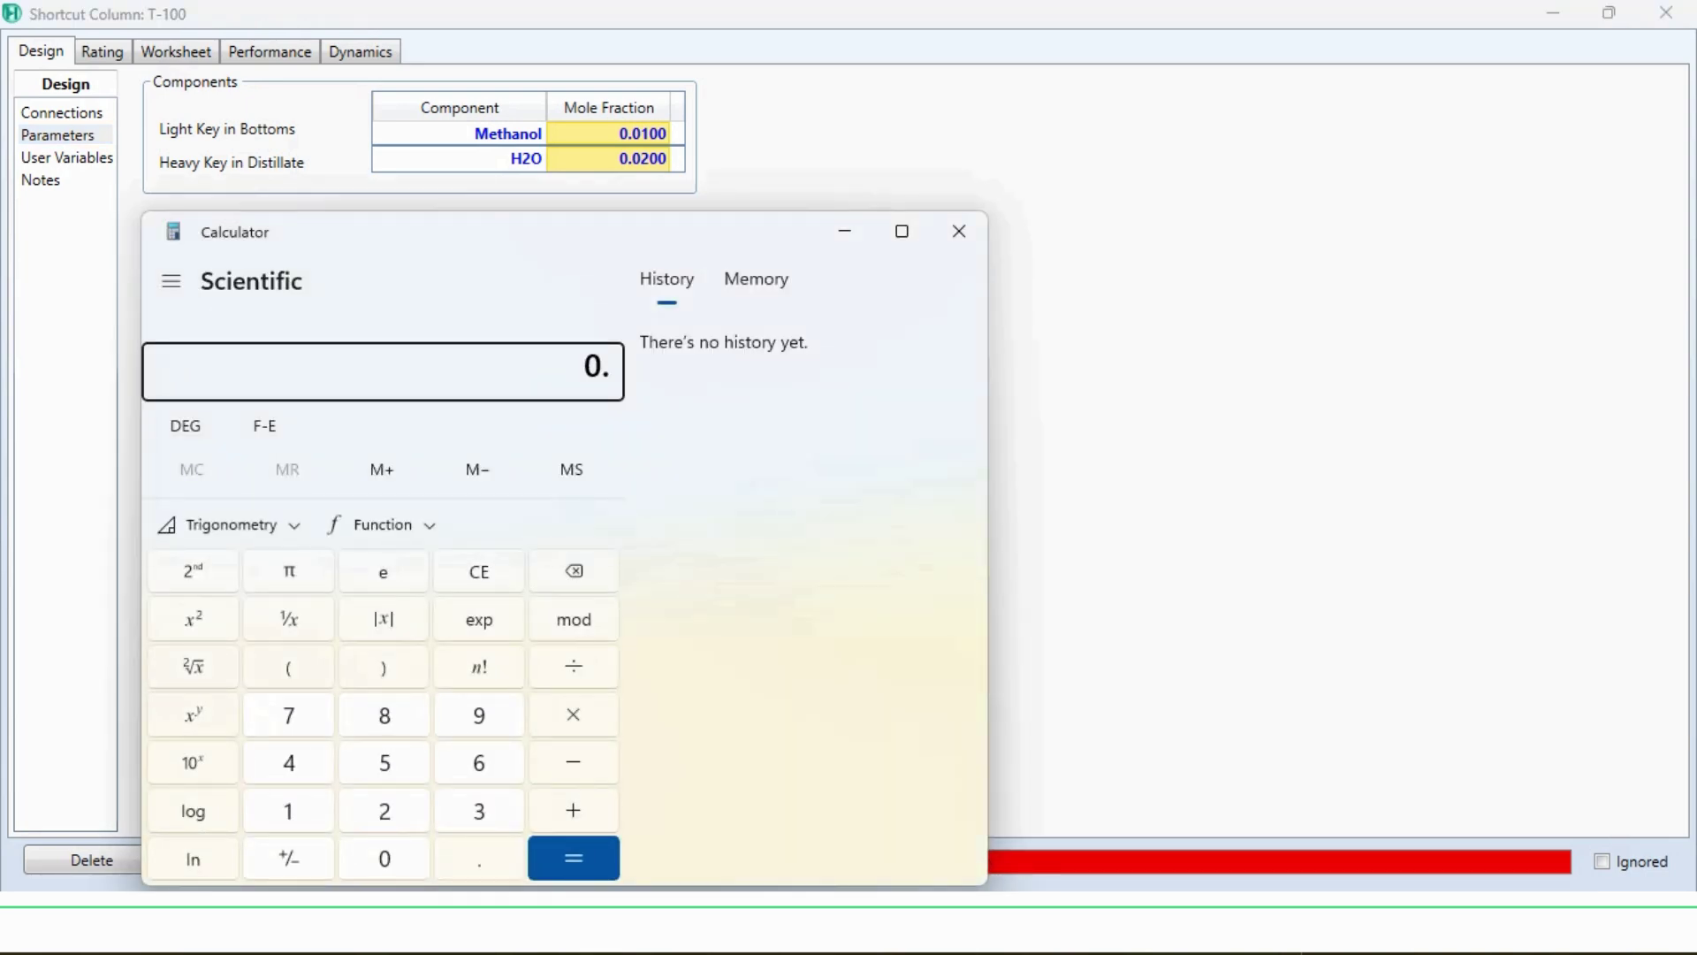
pyautogui.write('607*1.3')
pyautogui.press('Return')
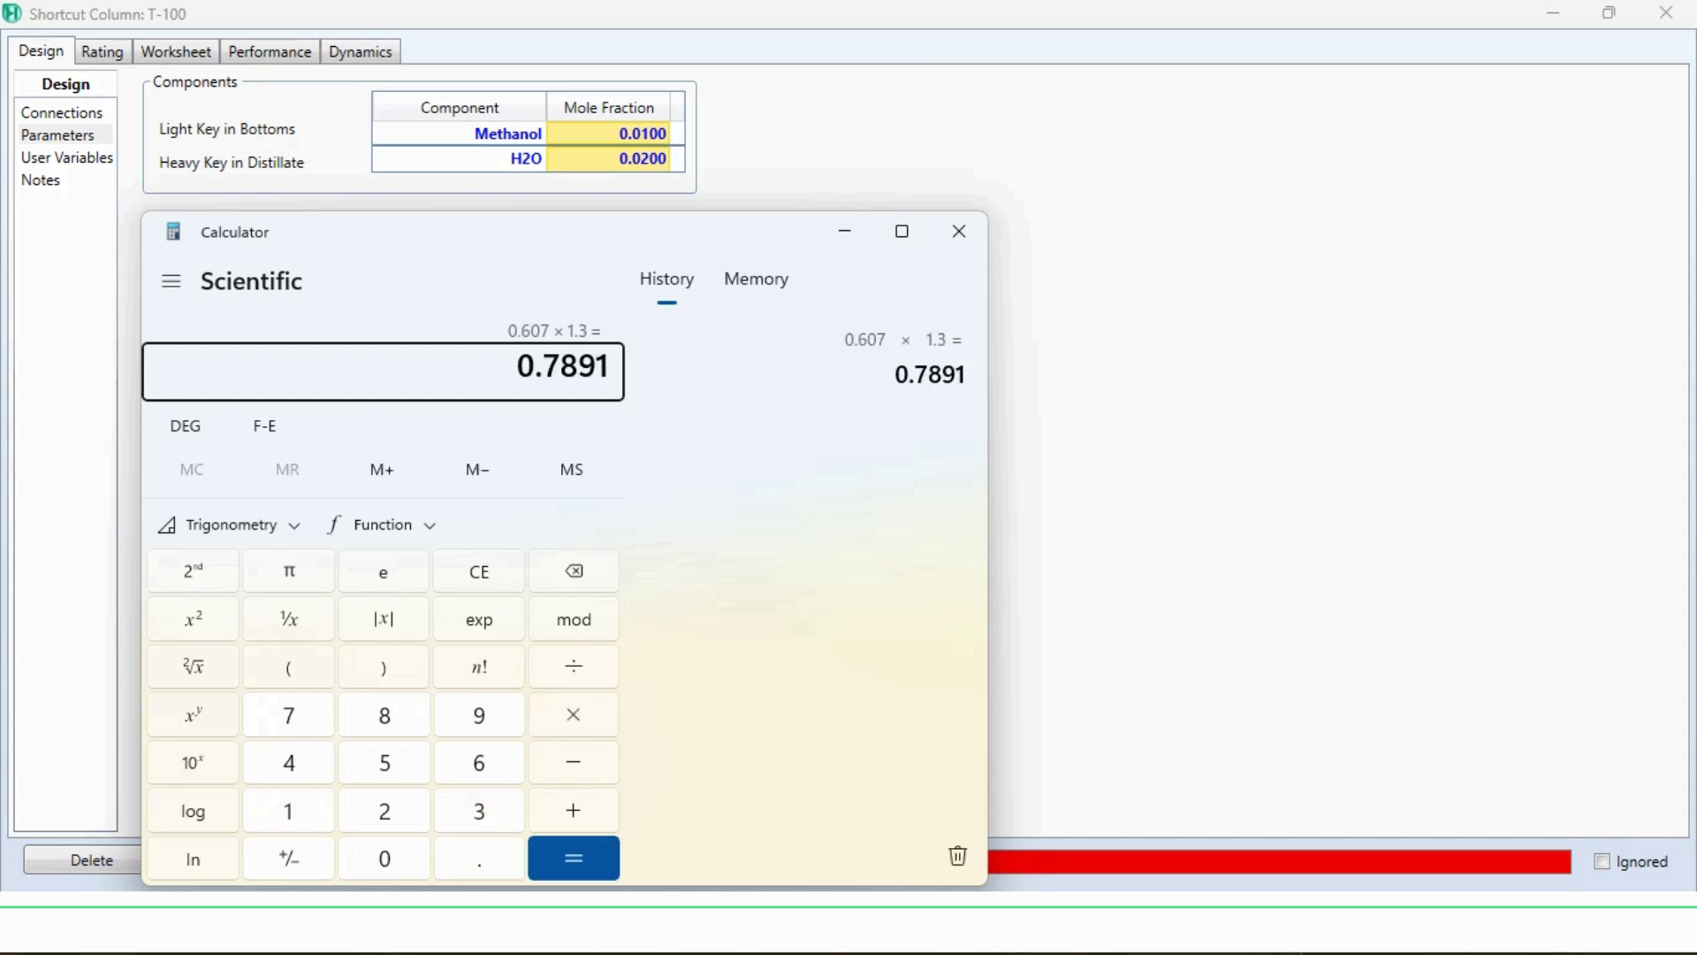
# Return to the shortcut column in Aspen HYSYS and set its external reflux ratio to 0.7891
pyautogui.hotkey('alt', 'Tab')
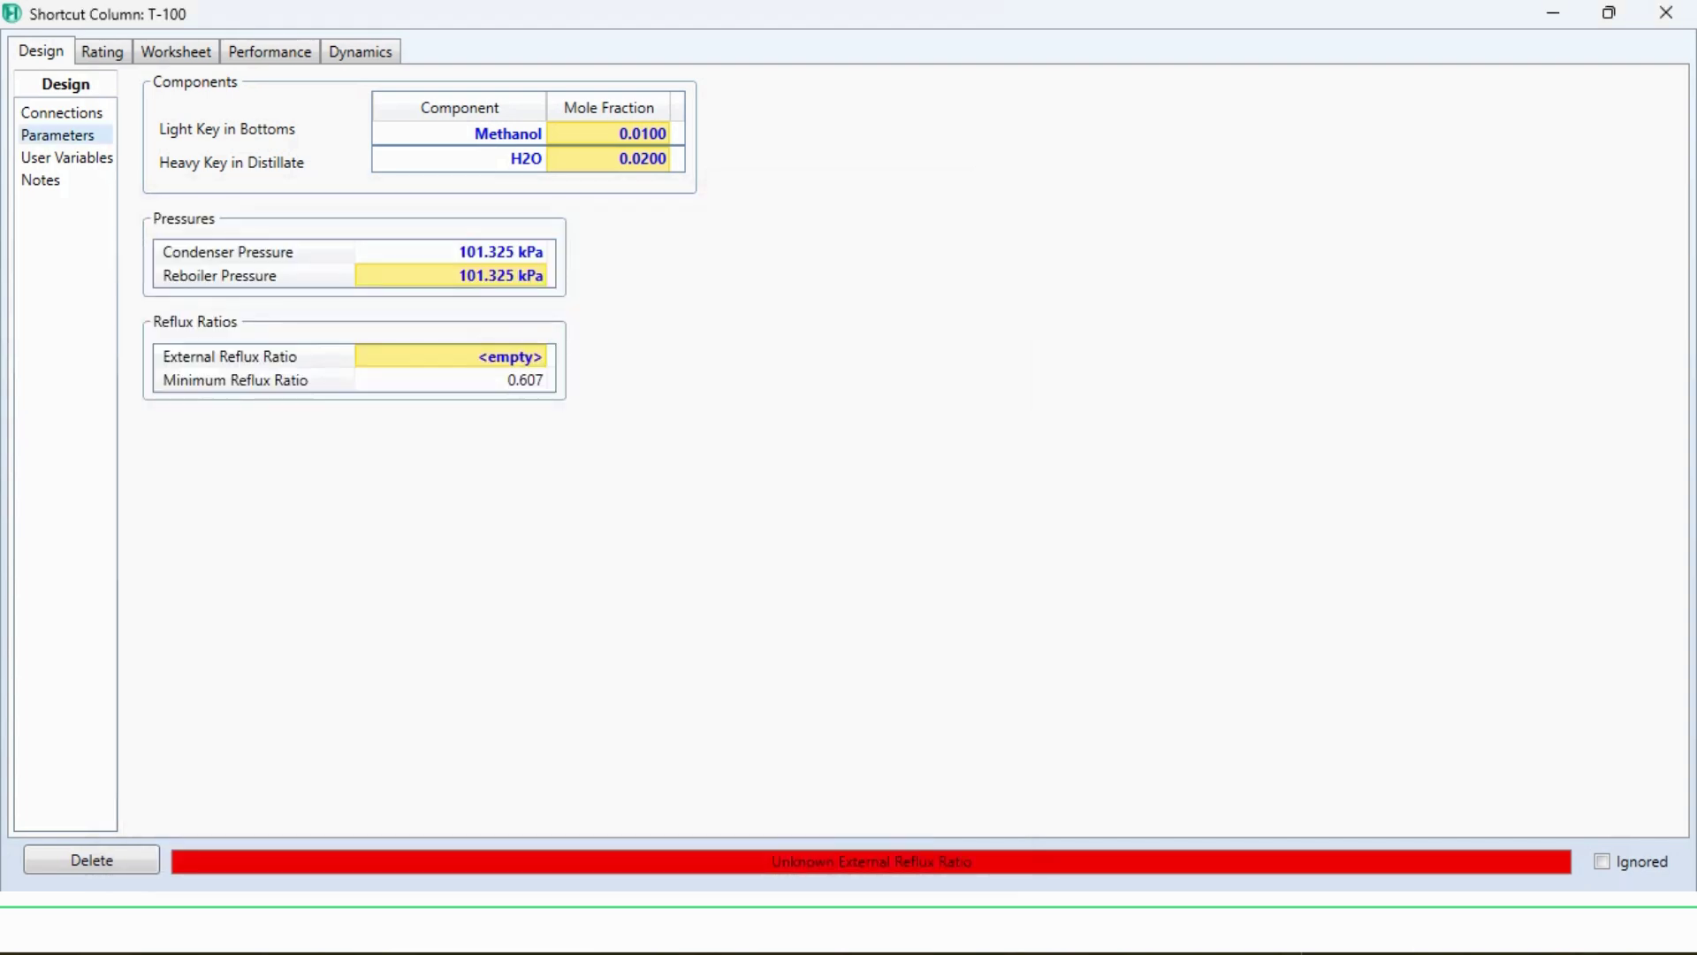
pyautogui.write('0.7891')
pyautogui.press('Return')
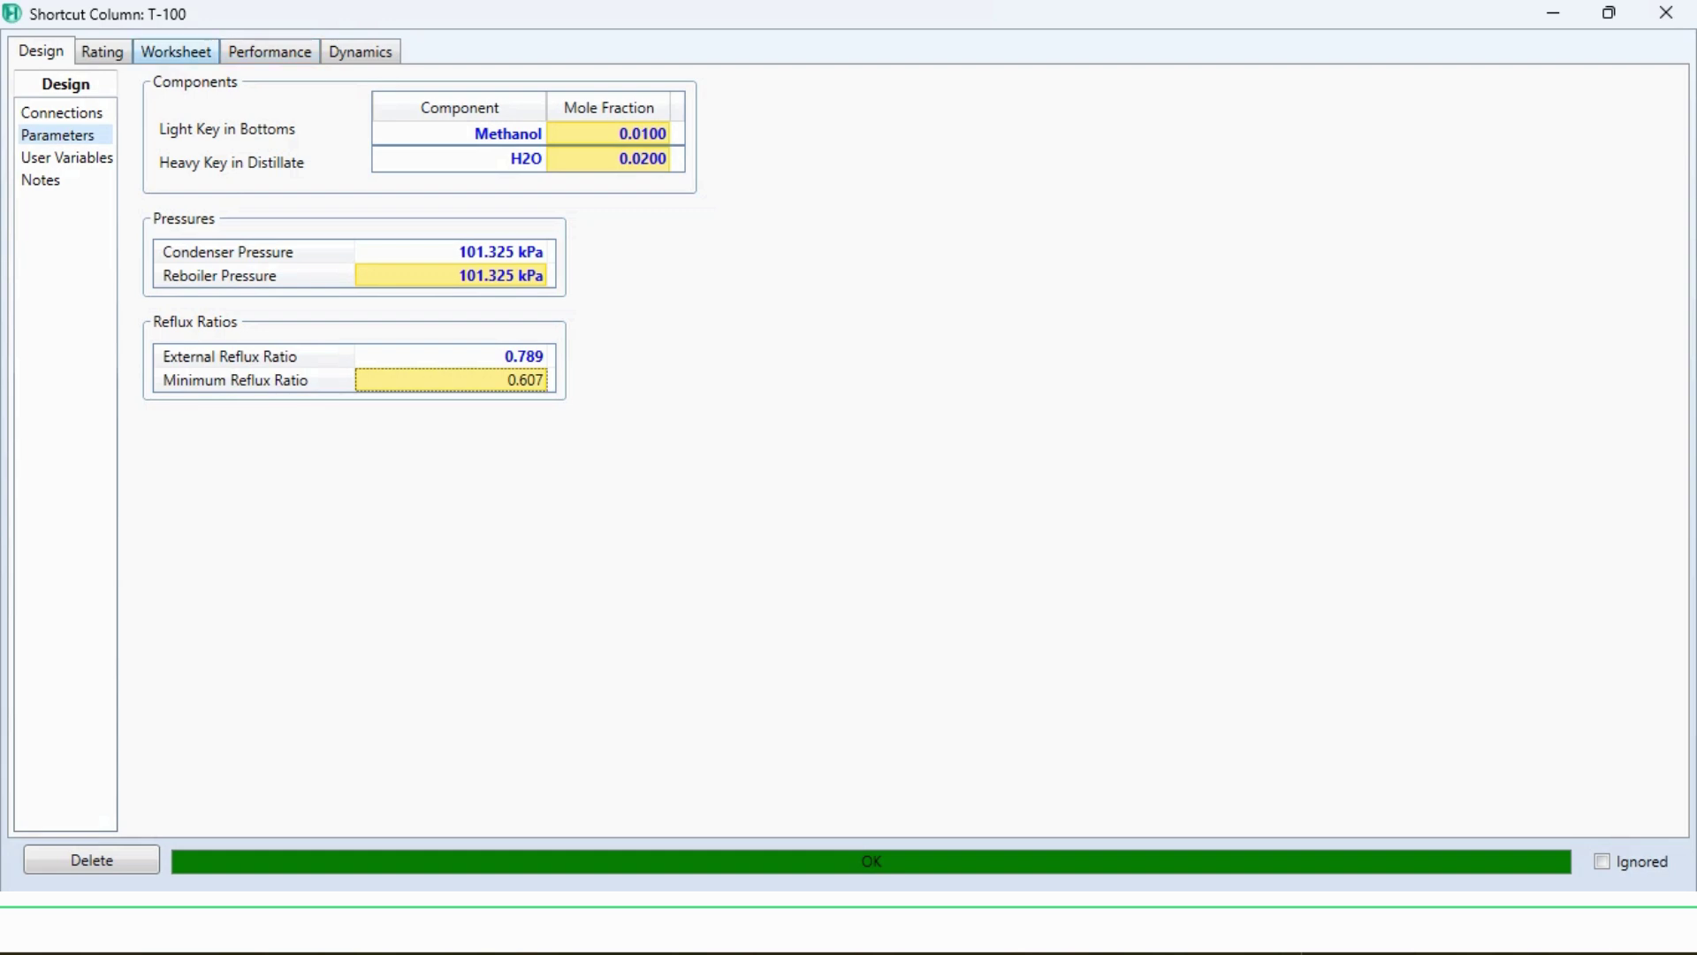
# Review the column's stream conditions, compositions and tray, temperature and flow performance results, recheck the design parameters, and close the column window
pyautogui.click(176, 51)
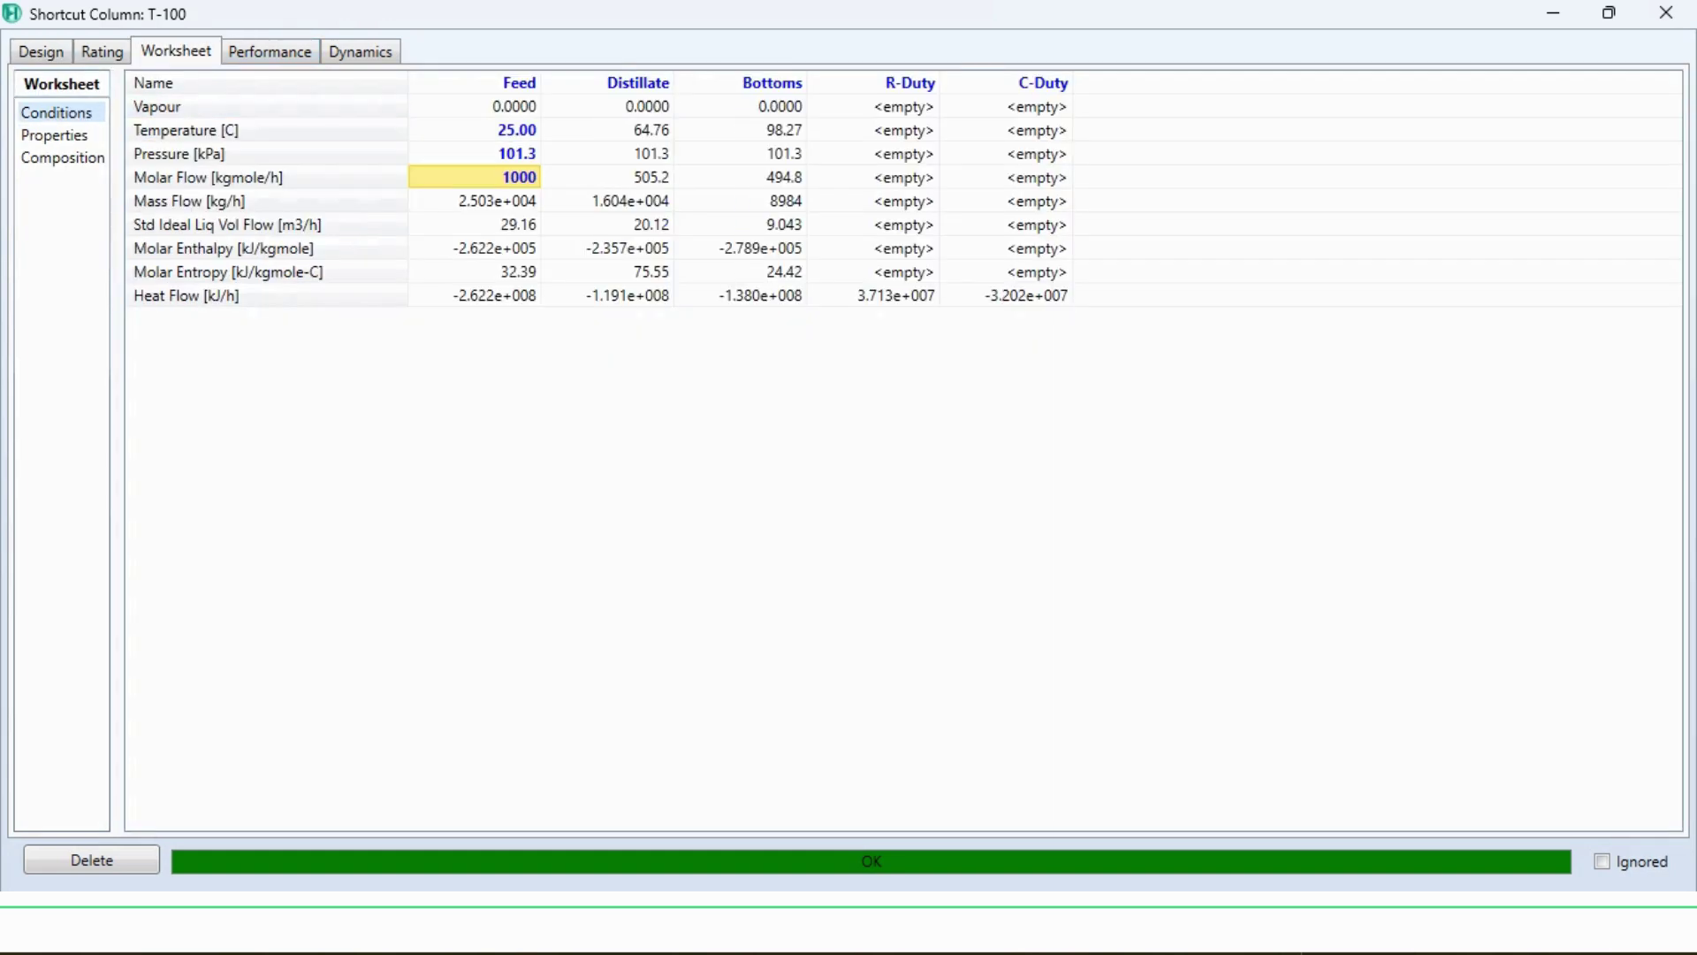
pyautogui.click(61, 157)
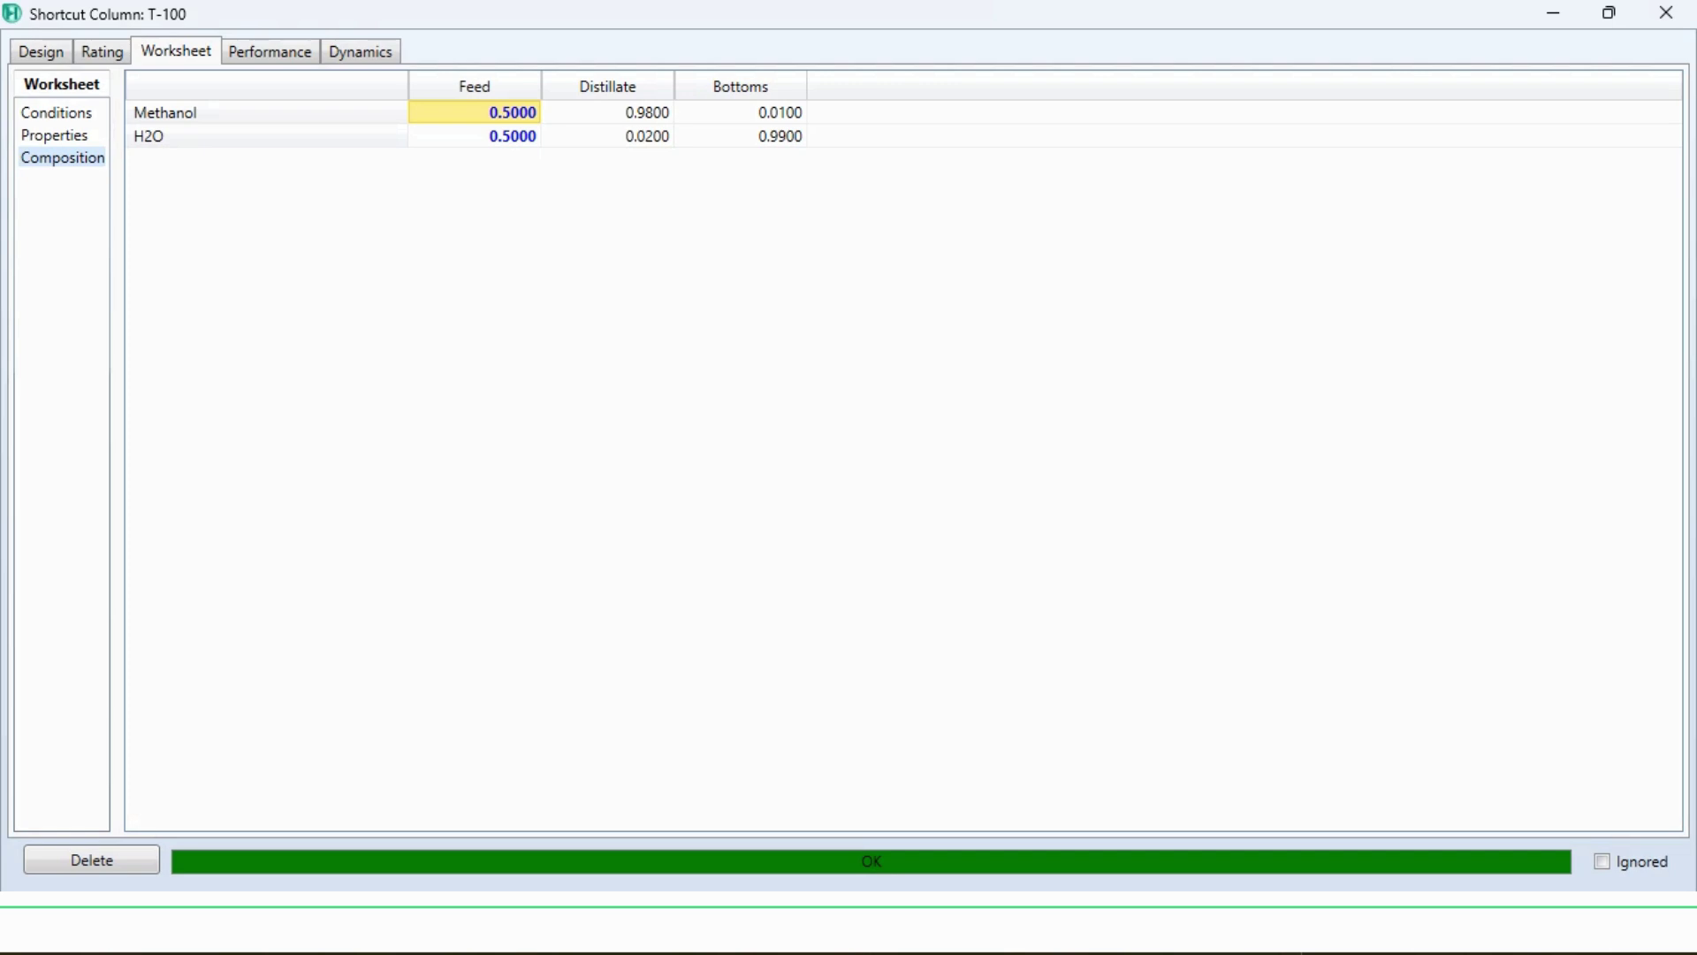
pyautogui.click(269, 51)
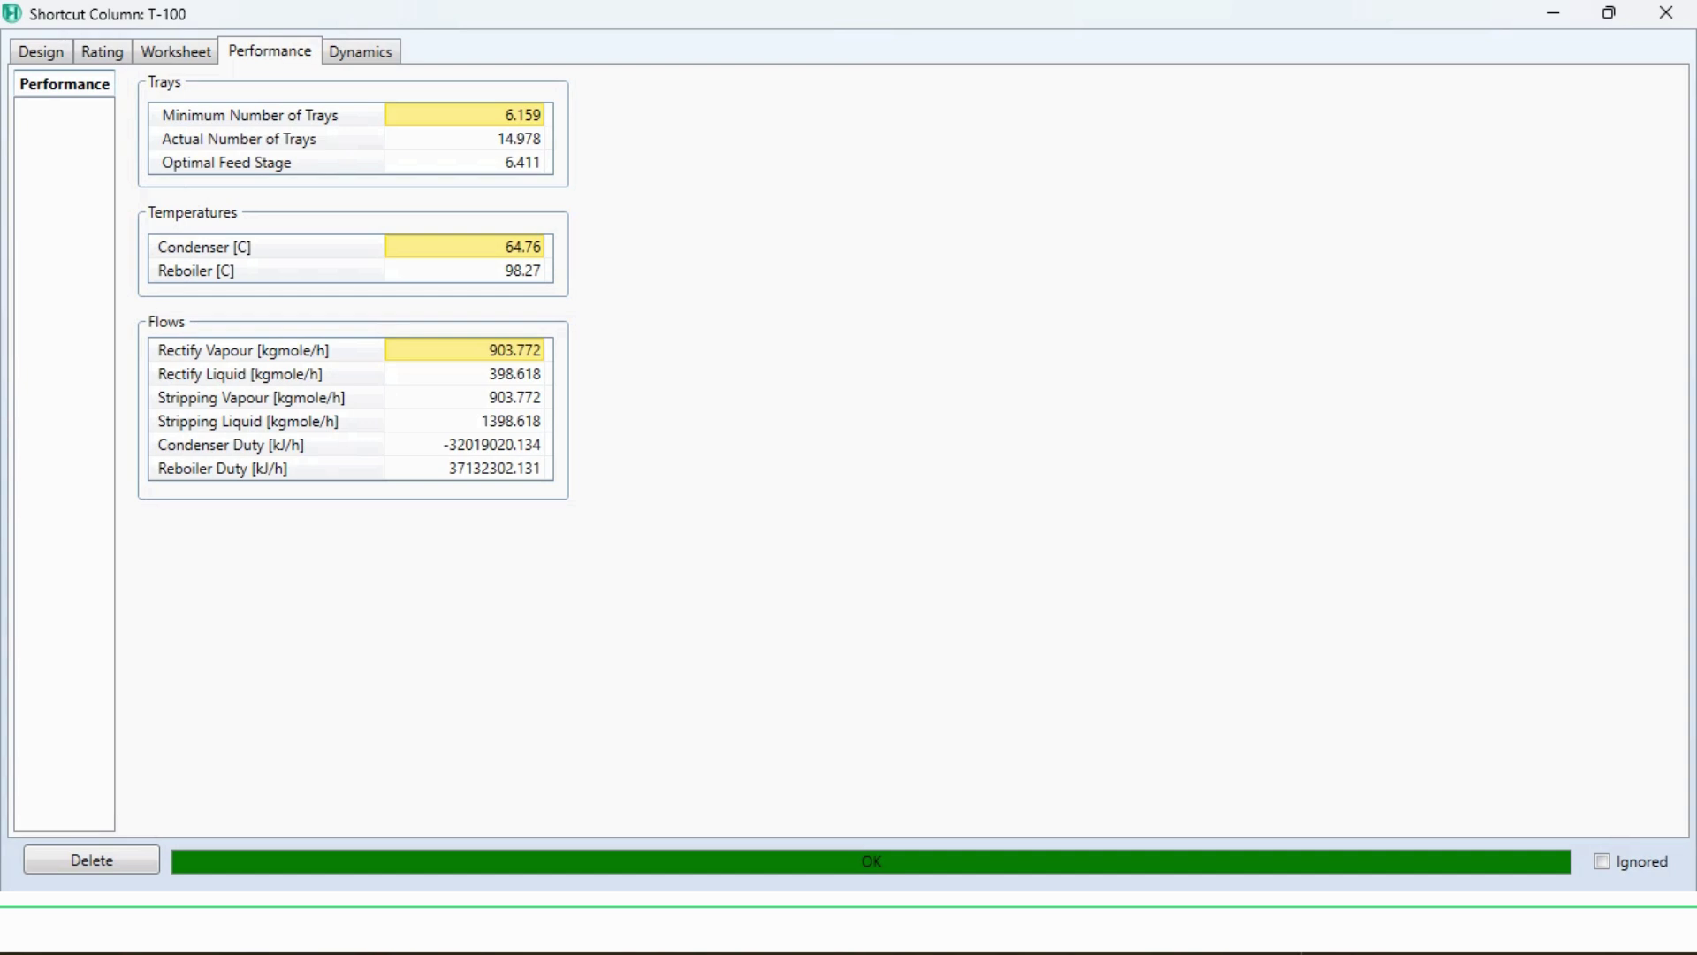
pyautogui.moveTo(544, 358)
pyautogui.moveTo(500, 480)
pyautogui.click(41, 52)
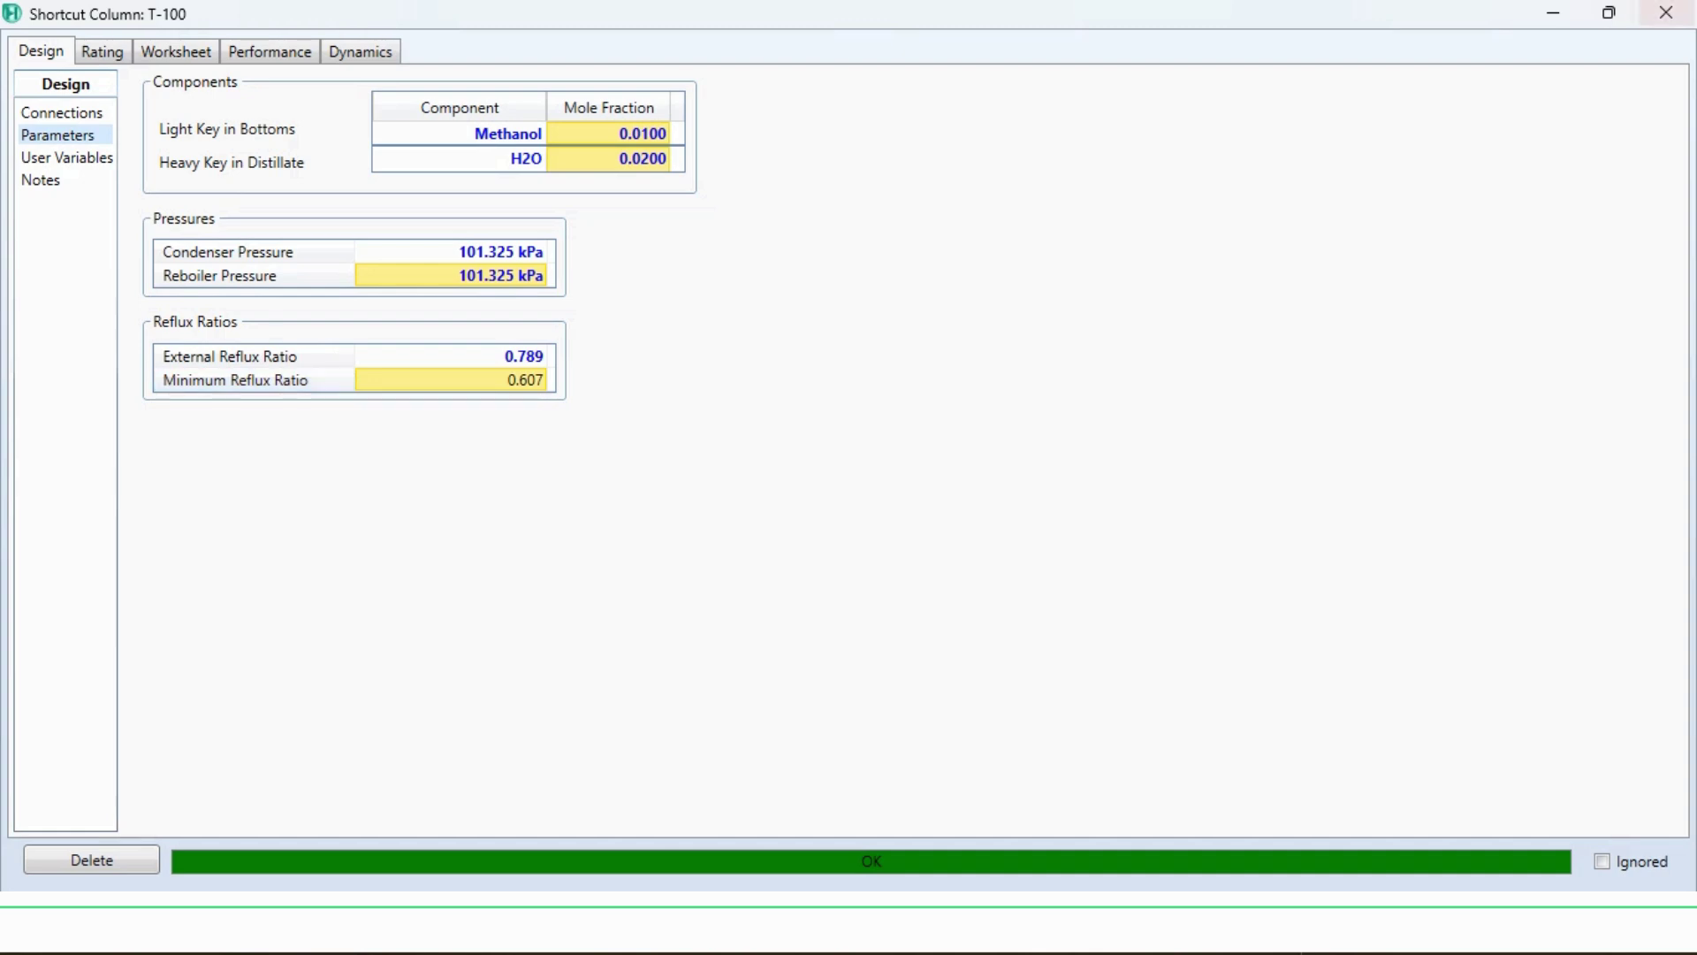
pyautogui.click(1666, 12)
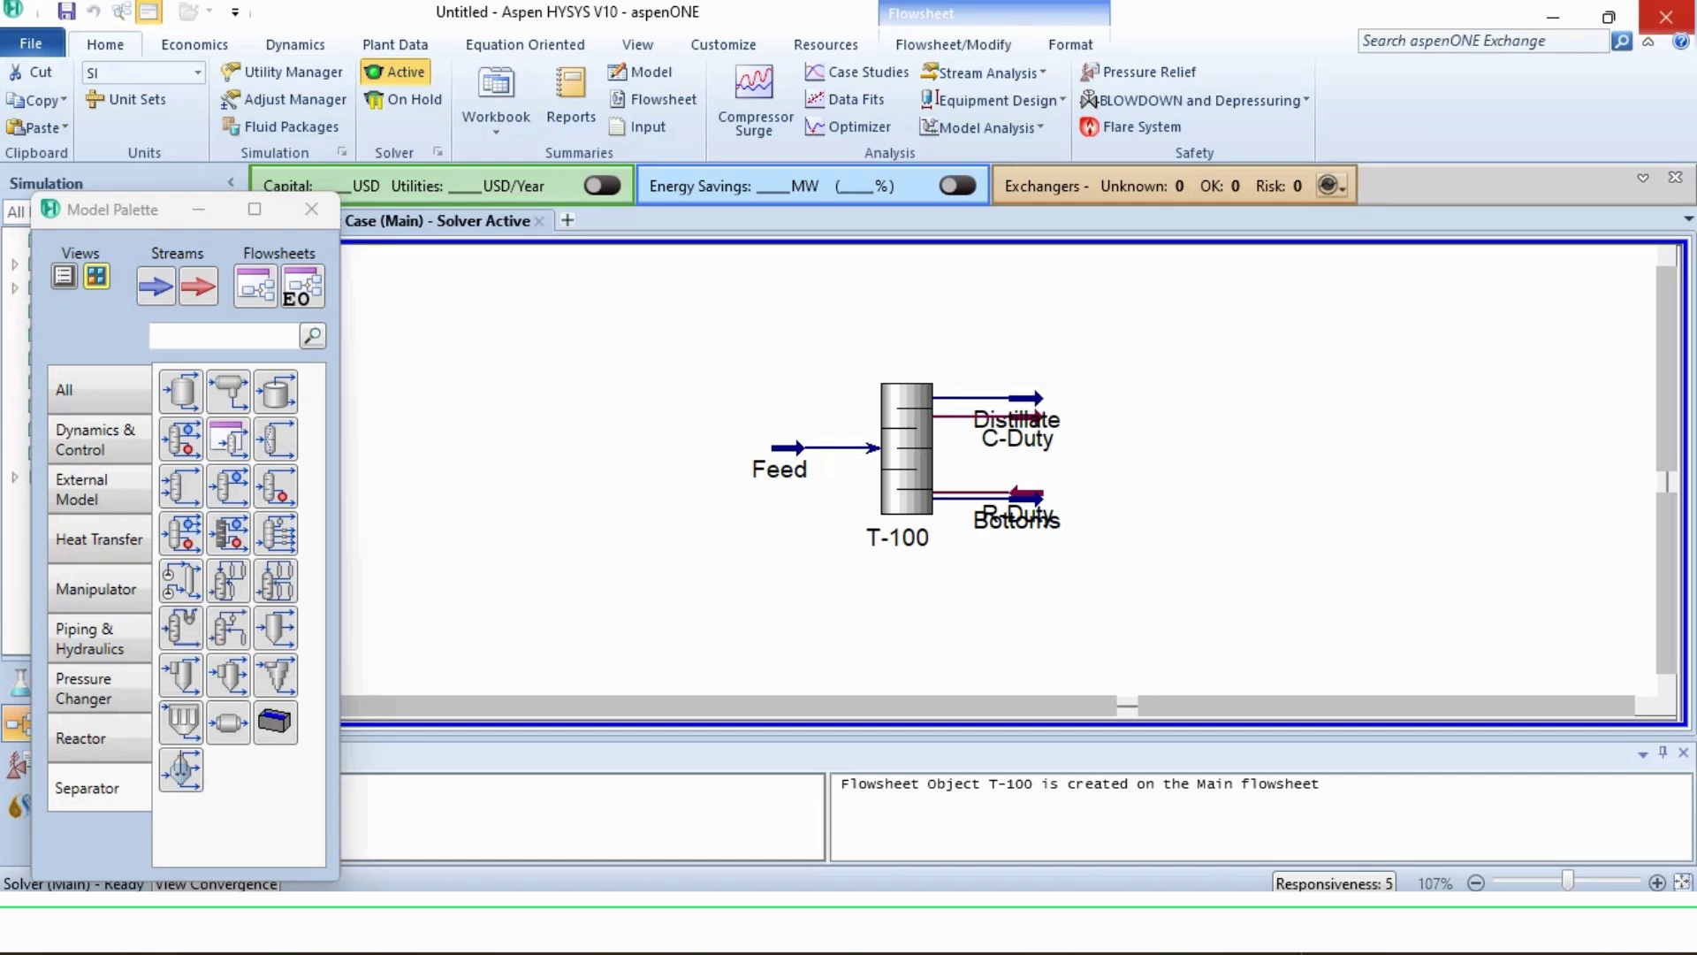